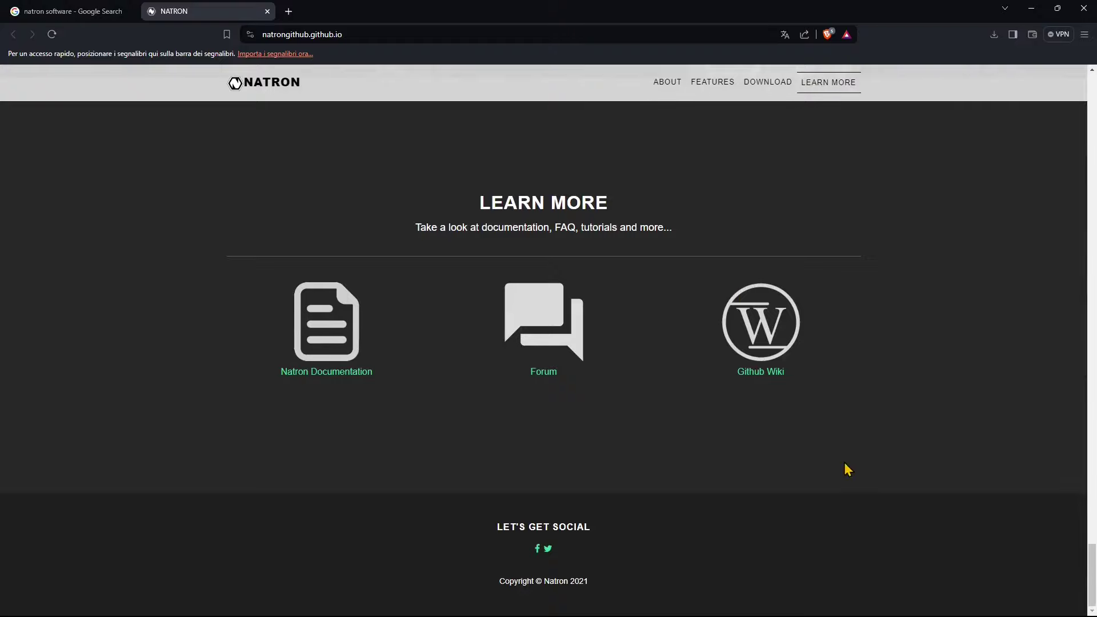
Step: Close the web browser showing the Natron website
scroll(343, 363, up, 15)
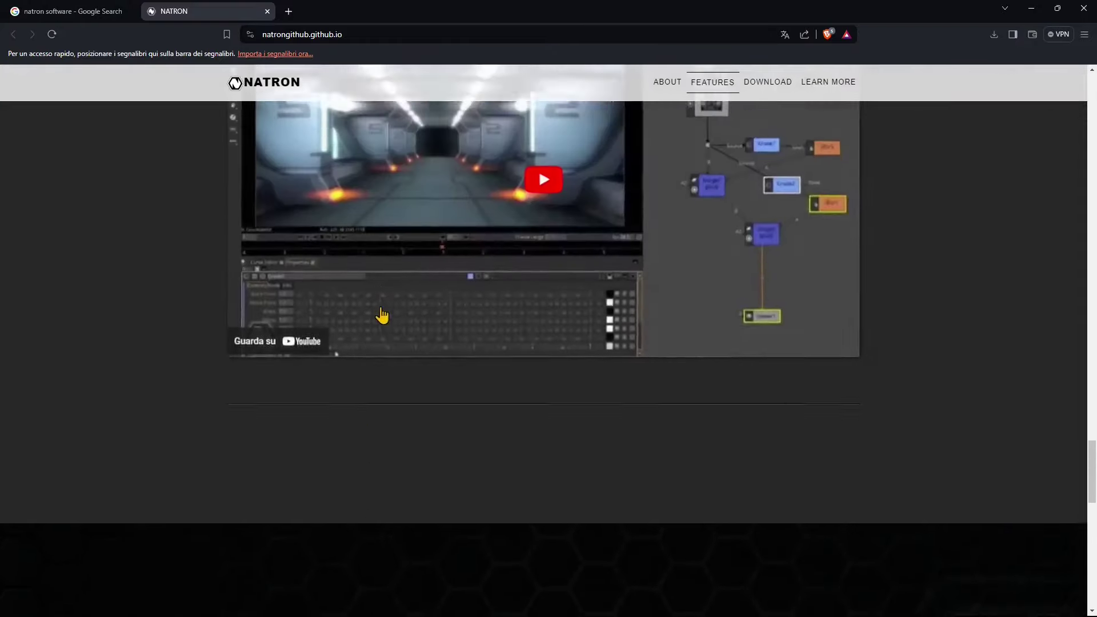
scroll(368, 252, up, 15)
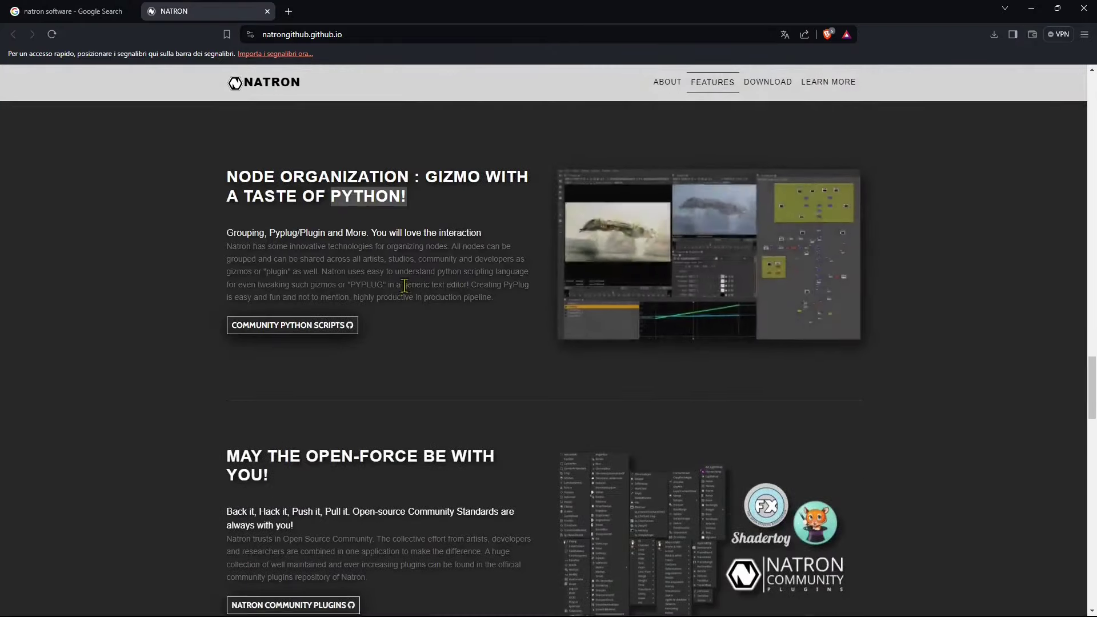
scroll(400, 285, up, 20)
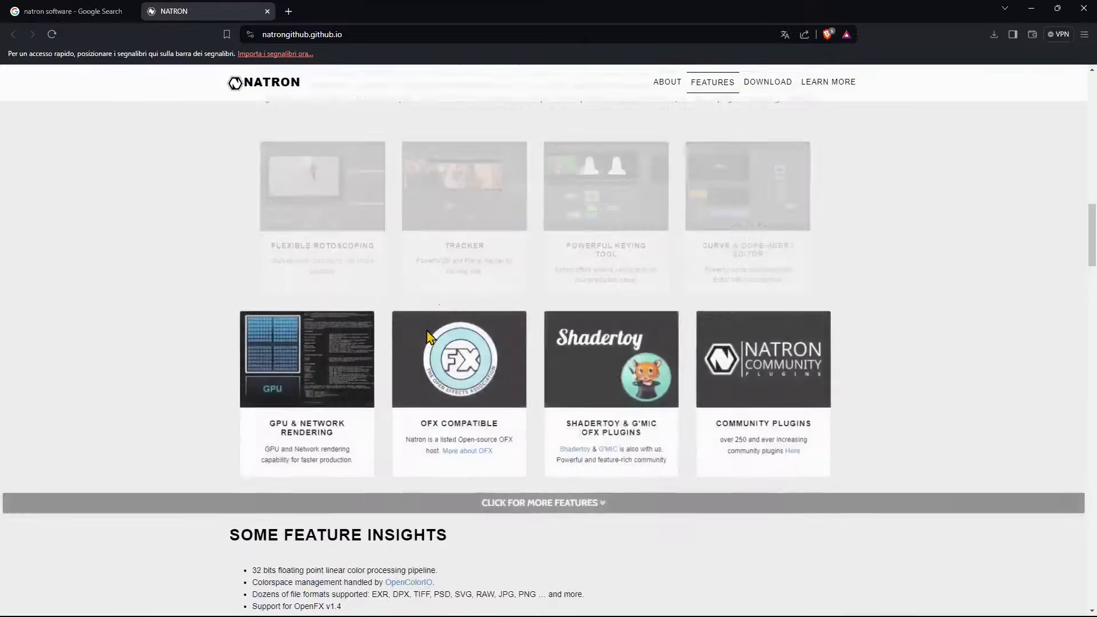
scroll(332, 137, up, 10)
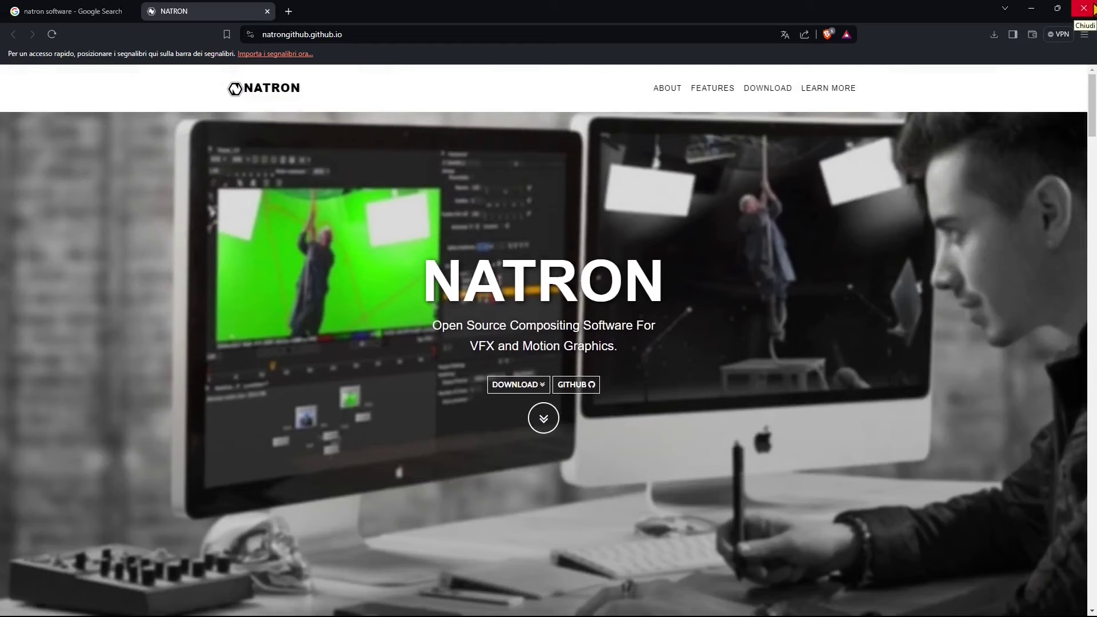
click(1093, 8)
Step: Extract the Natron-2.5.0-Windows-x86_64 archive in the Download folder and close the window showing the extracted files
drag(577, 1, 645, 34)
click(219, 161)
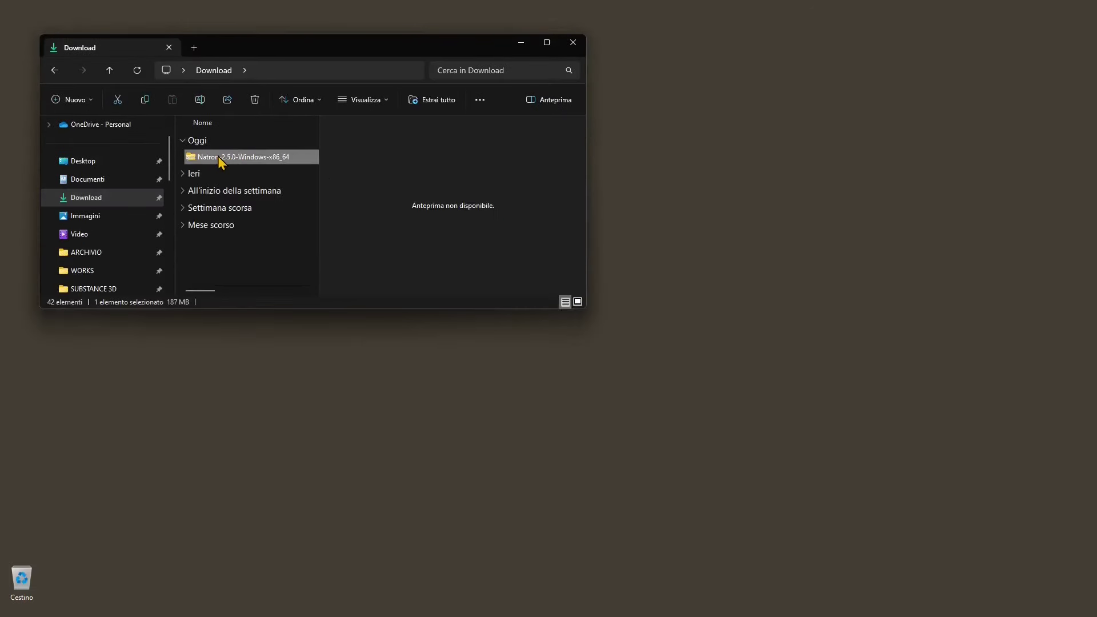
right_click(220, 162)
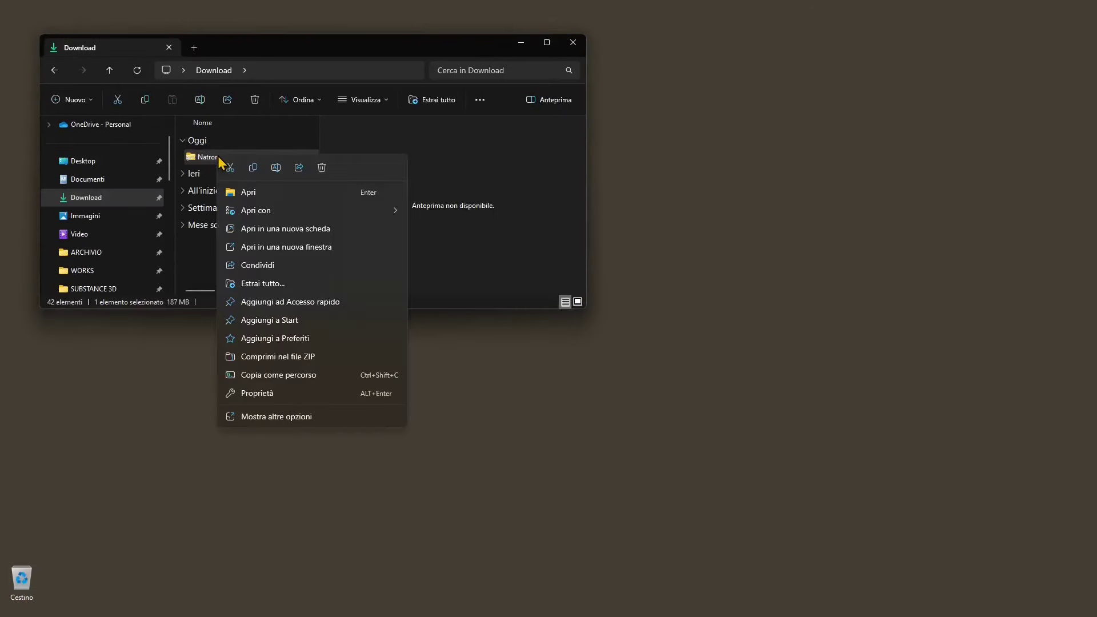
click(263, 284)
click(652, 427)
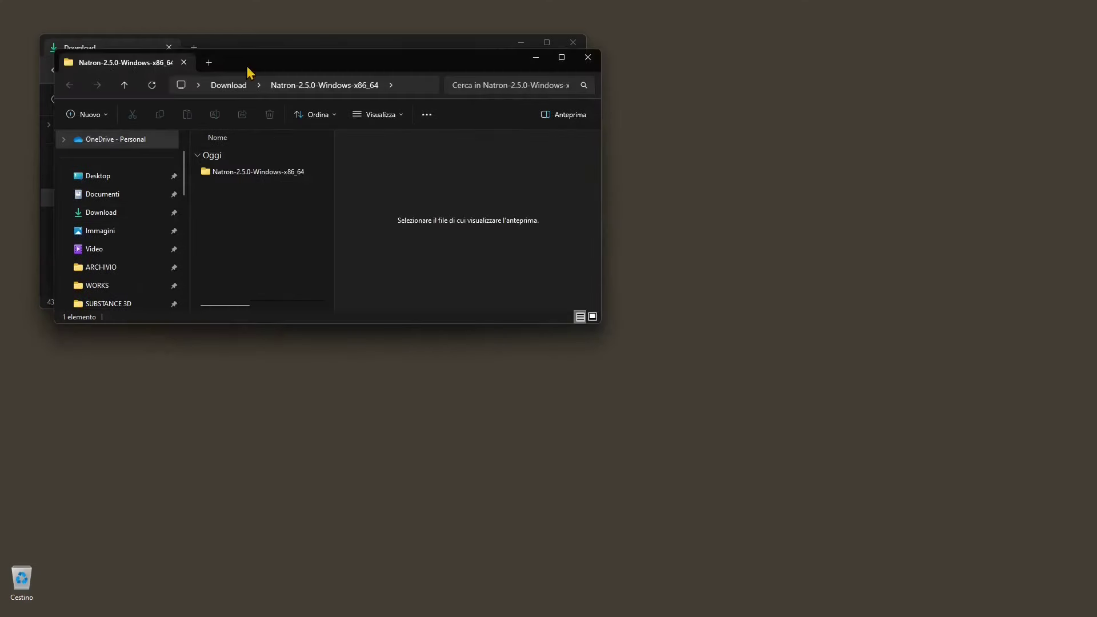
drag(249, 68, 378, 210)
click(720, 203)
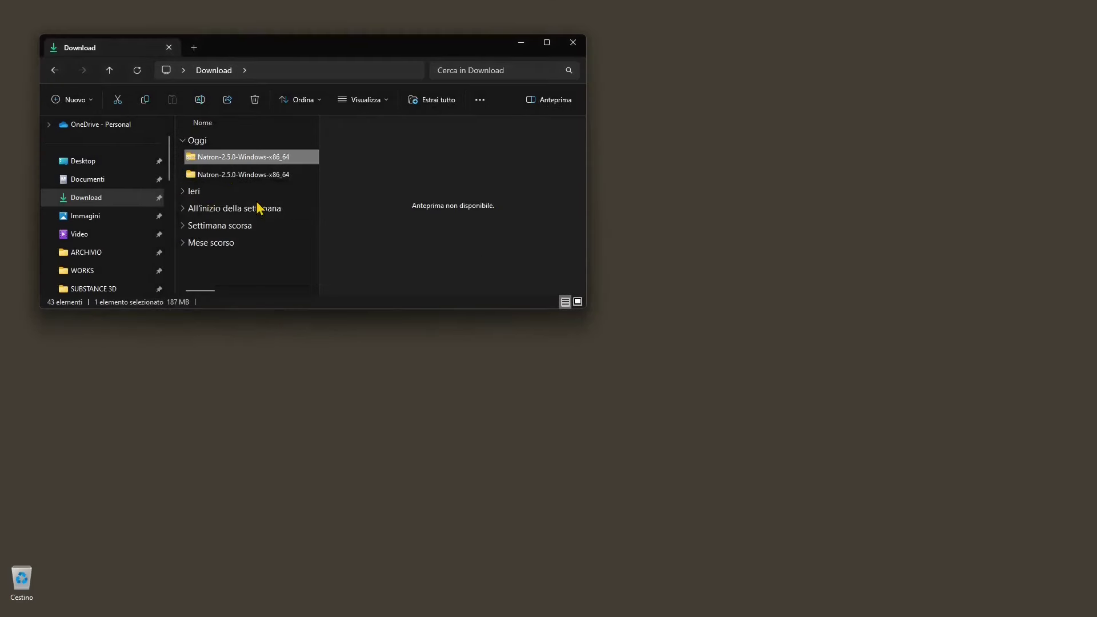
Step: Delete the original Natron-2.5.0-Windows-x86_64 archive from the Download folder, keeping the extracted folder
right_click(195, 163)
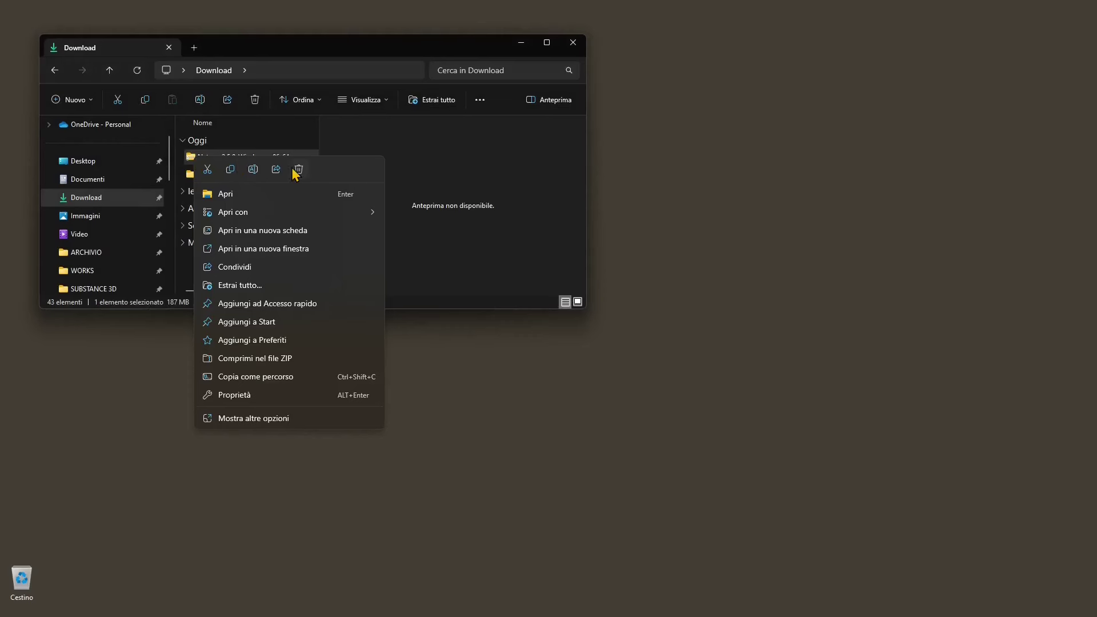
click(292, 170)
click(211, 163)
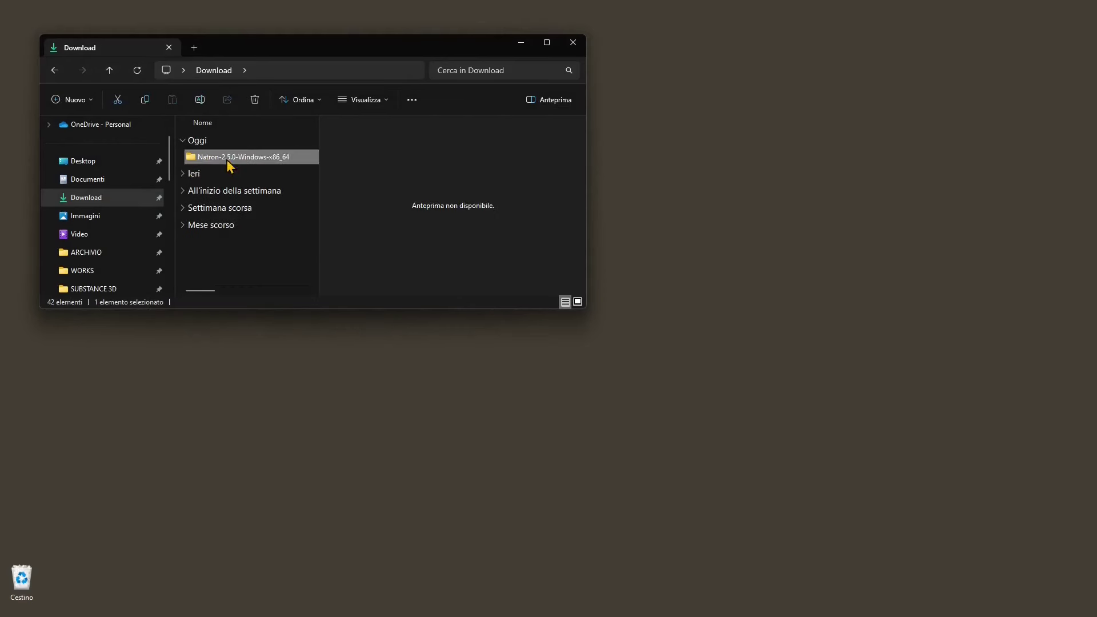
Step: Launch Setup from the nested Natron-2.5.0-Windows-x86_64 folder
double_click(230, 164)
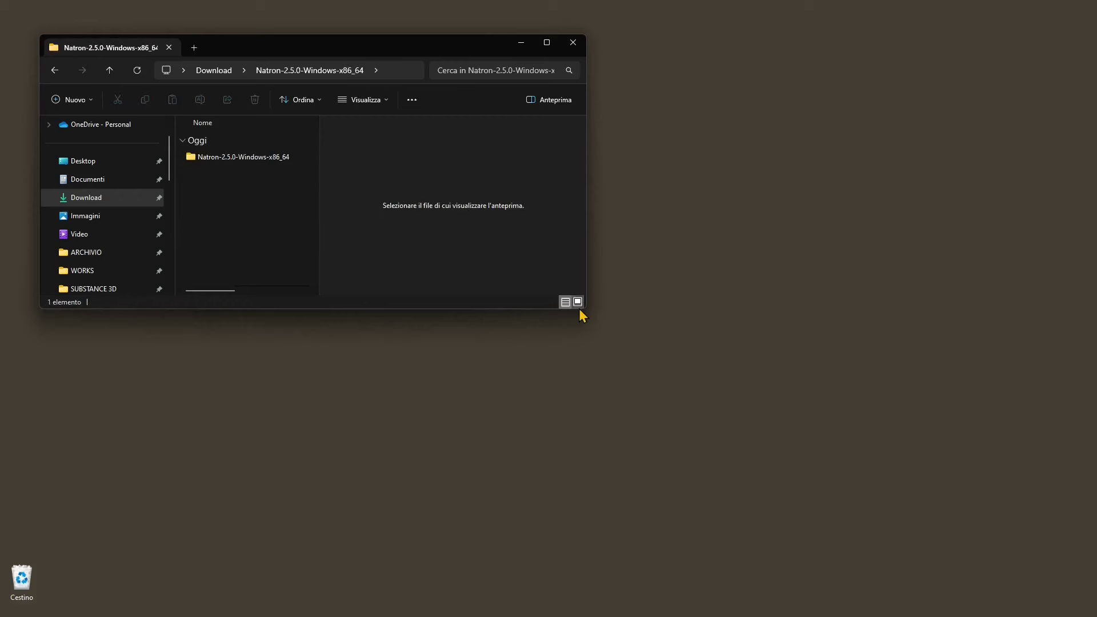
double_click(218, 164)
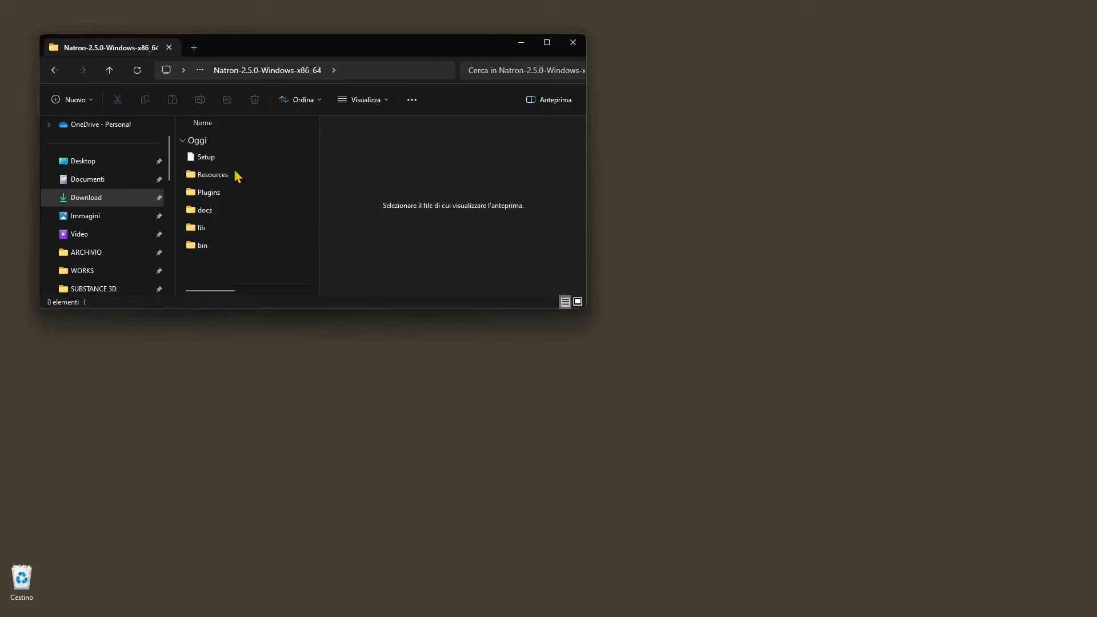
click(213, 164)
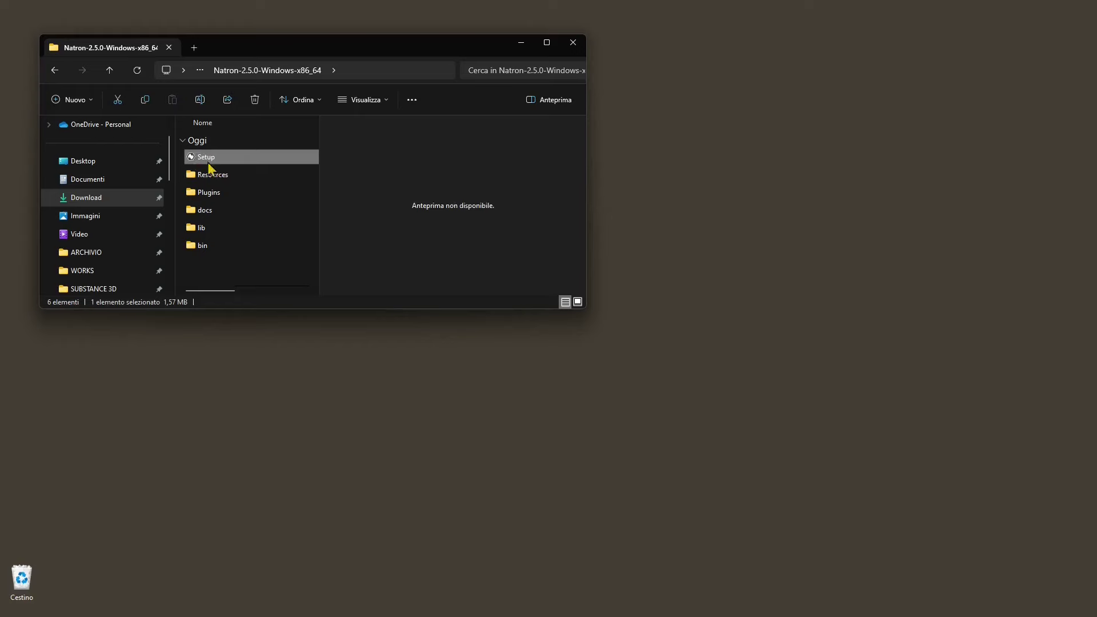
double_click(207, 164)
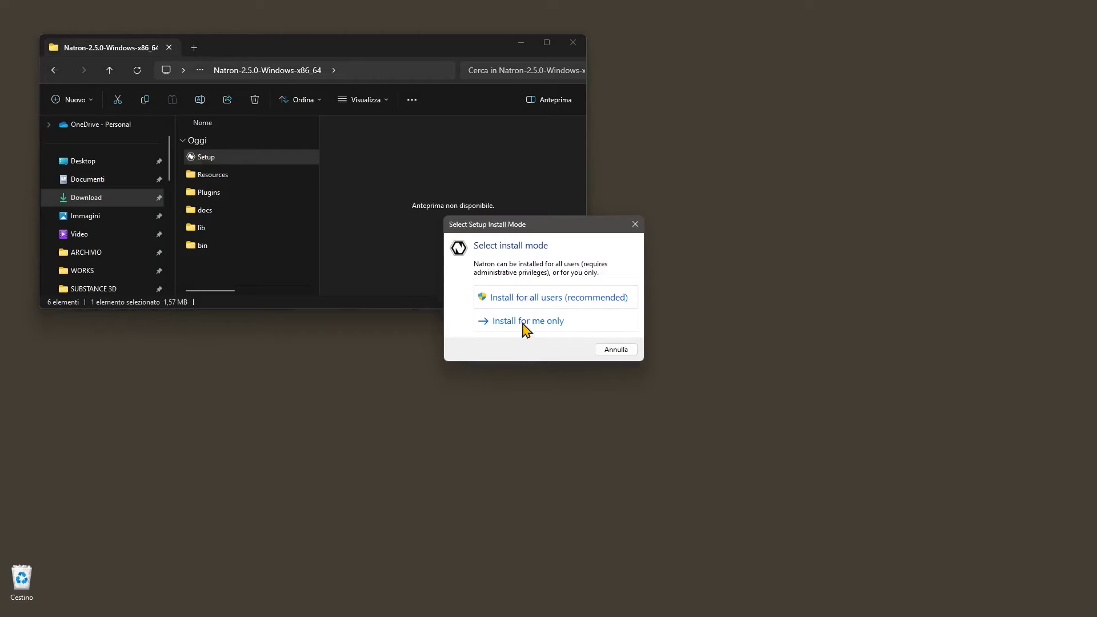
Step: Choose to install Natron for the current user only, accepting the license agreement and the default destination folder
click(561, 321)
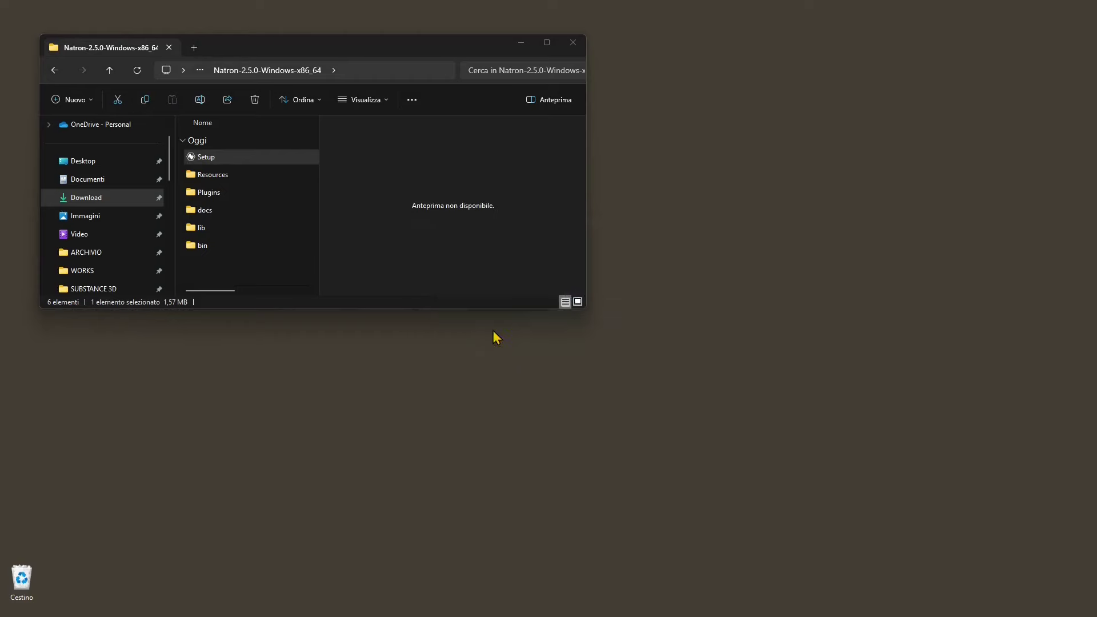
click(441, 392)
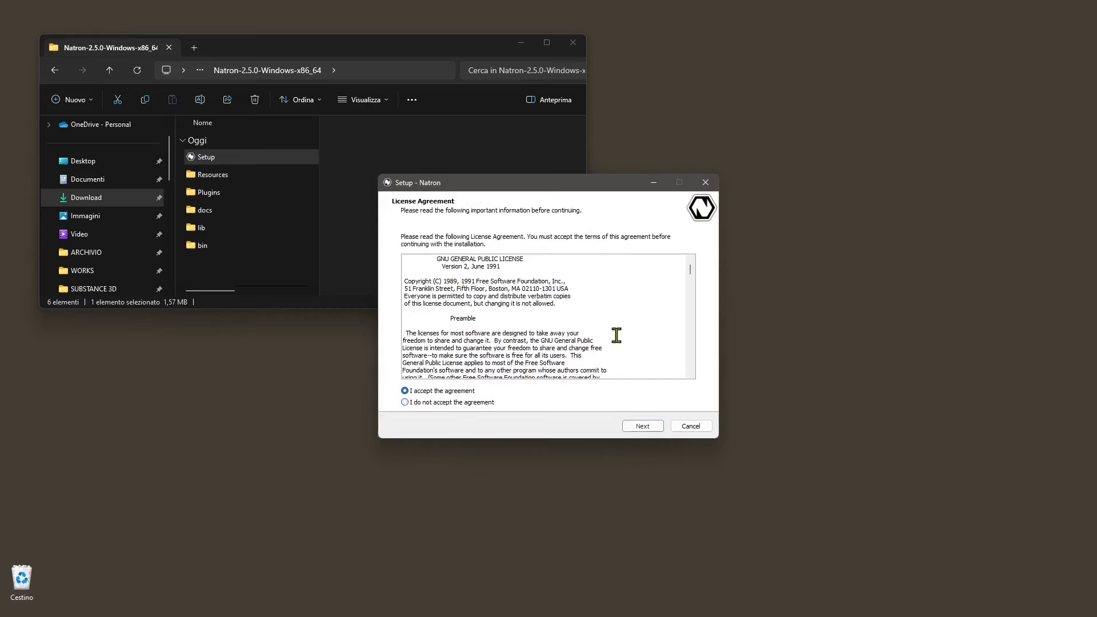
click(645, 427)
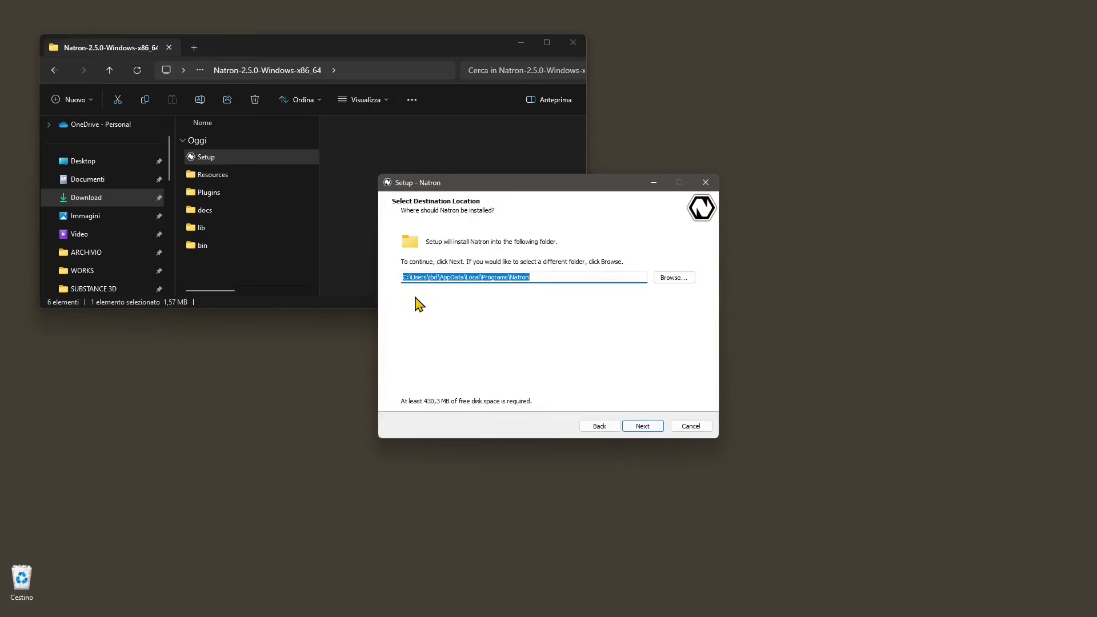
click(640, 428)
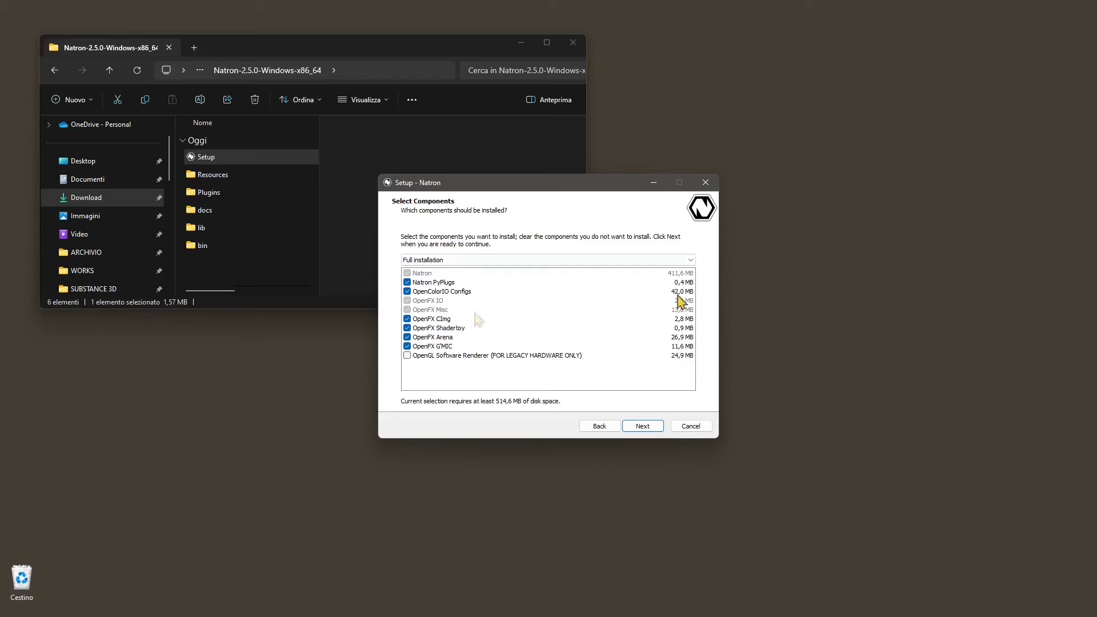
Step: Start the full Natron installation with the default components and Start Menu folder, adding a desktop shortcut
click(644, 426)
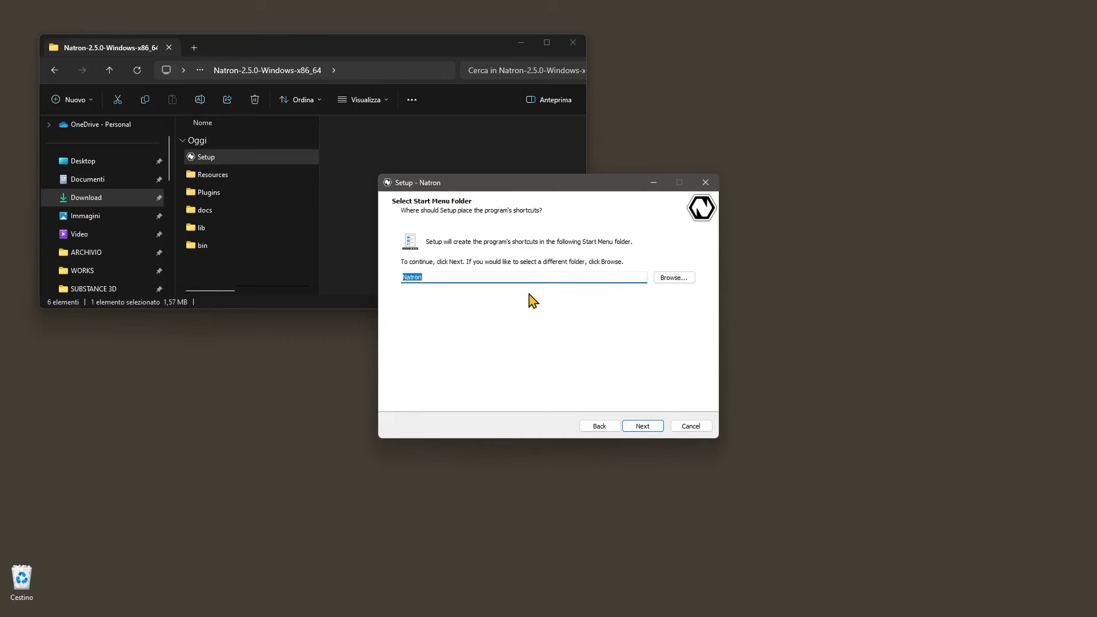
click(640, 427)
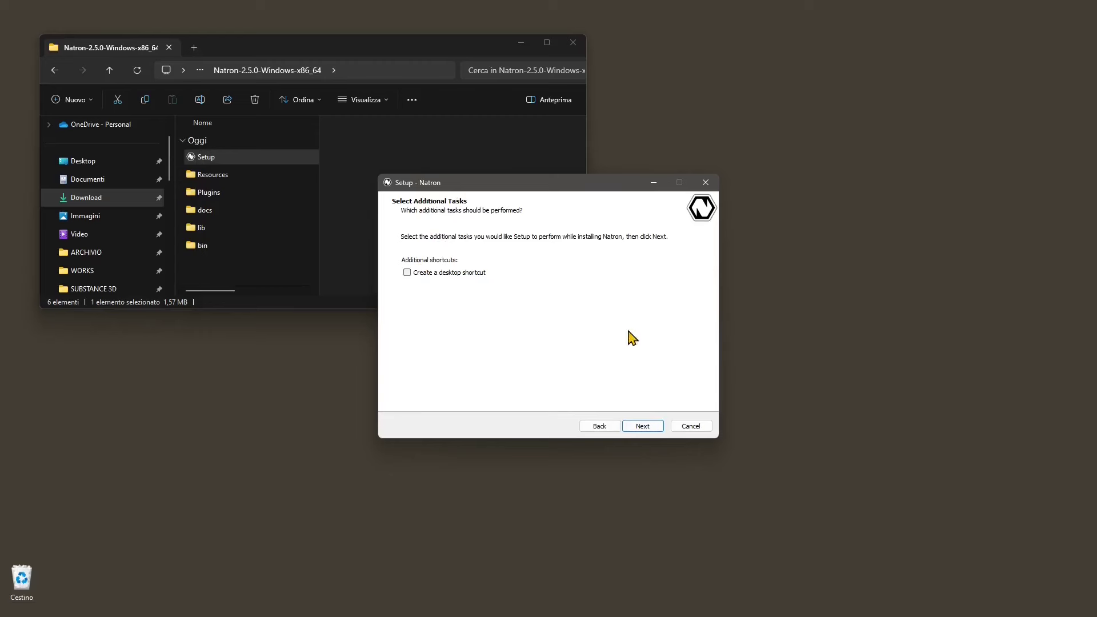
click(408, 273)
click(647, 429)
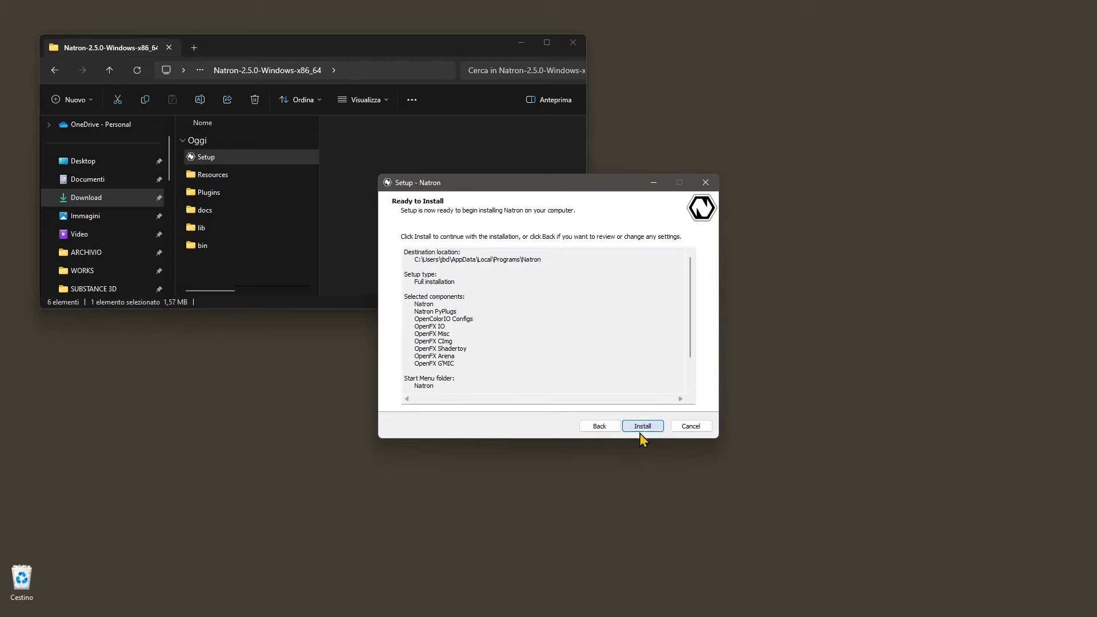
click(648, 430)
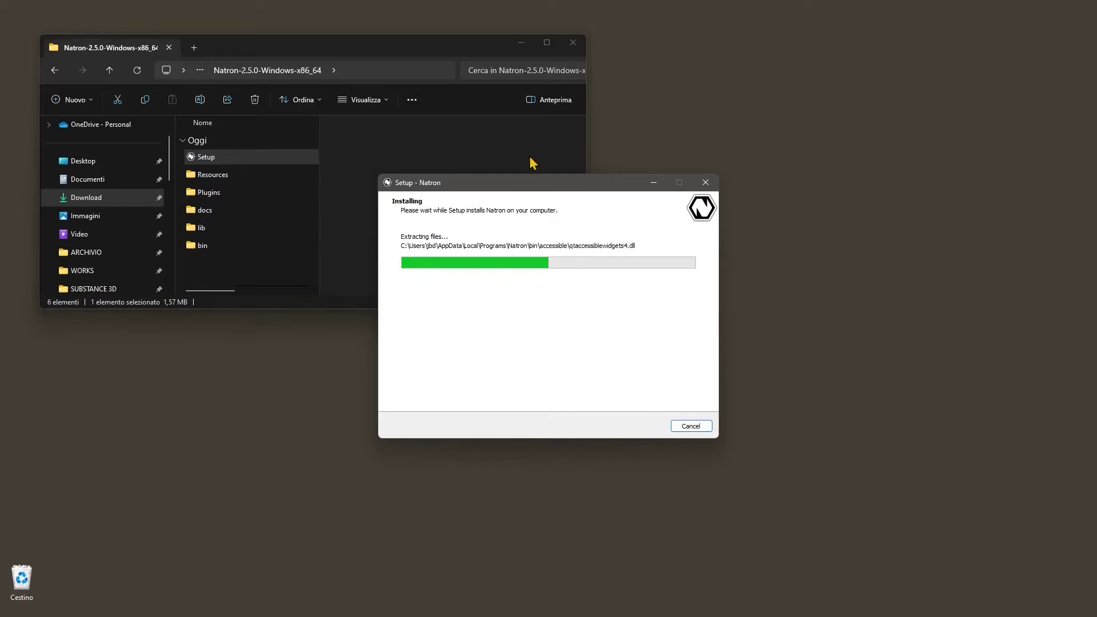
Step: Close the file window and finish the setup wizard with Launch Natron enabled
click(573, 45)
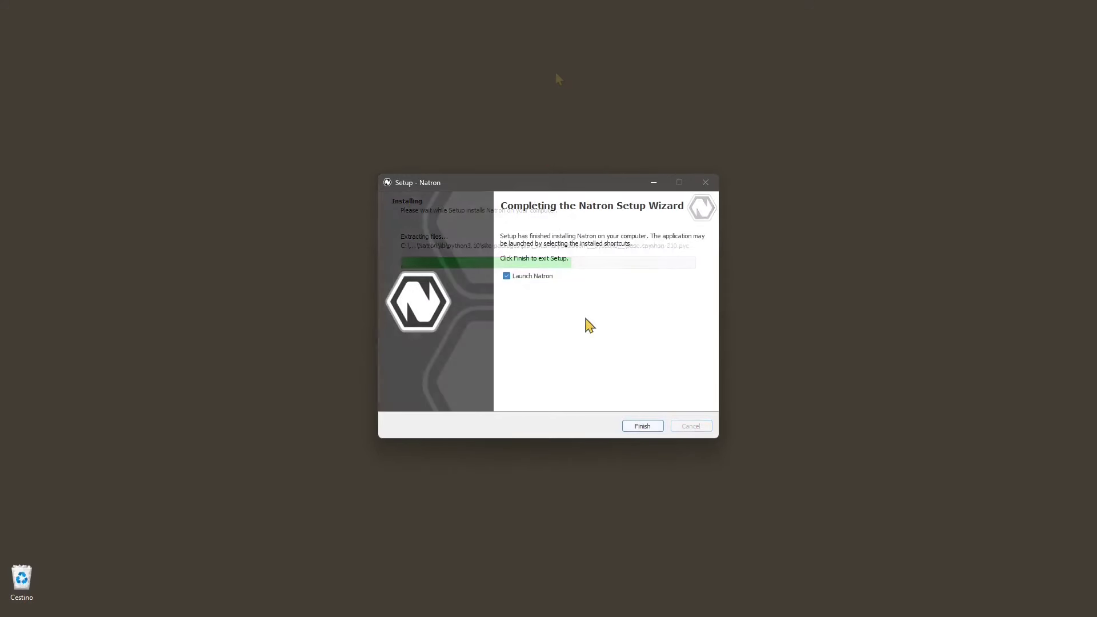
click(506, 277)
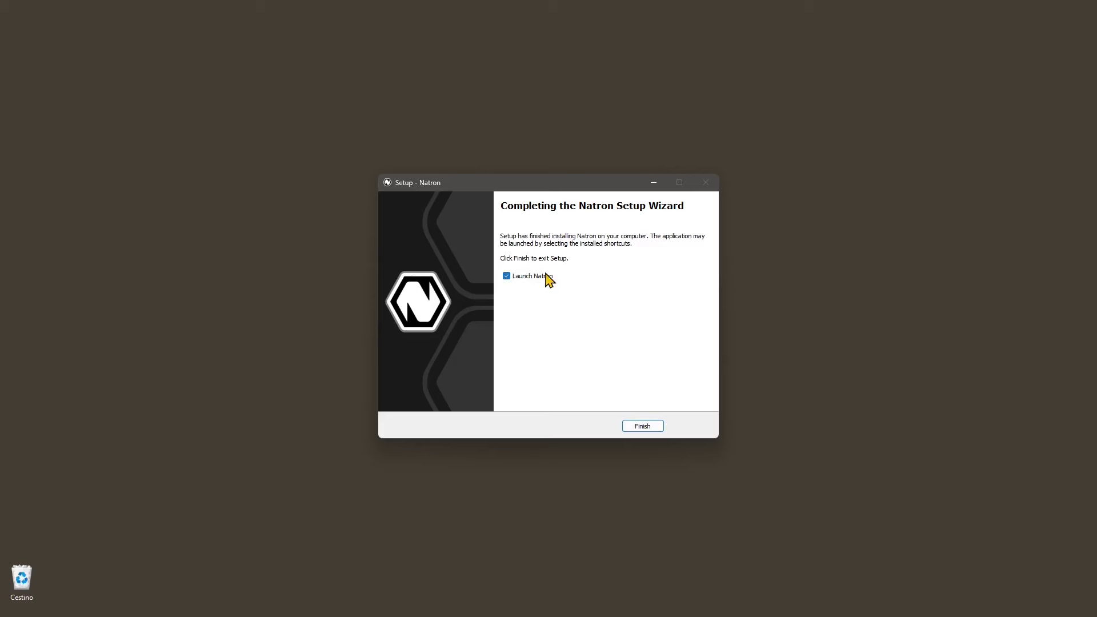
click(643, 428)
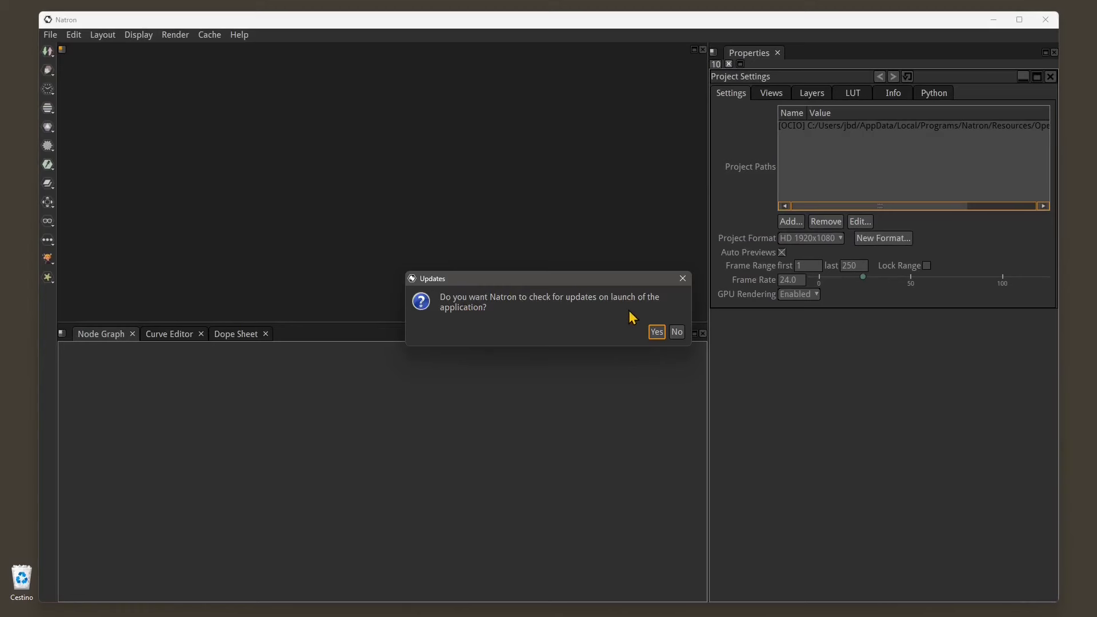
Step: Allow Natron to check for updates on launch and maximize its window
click(658, 333)
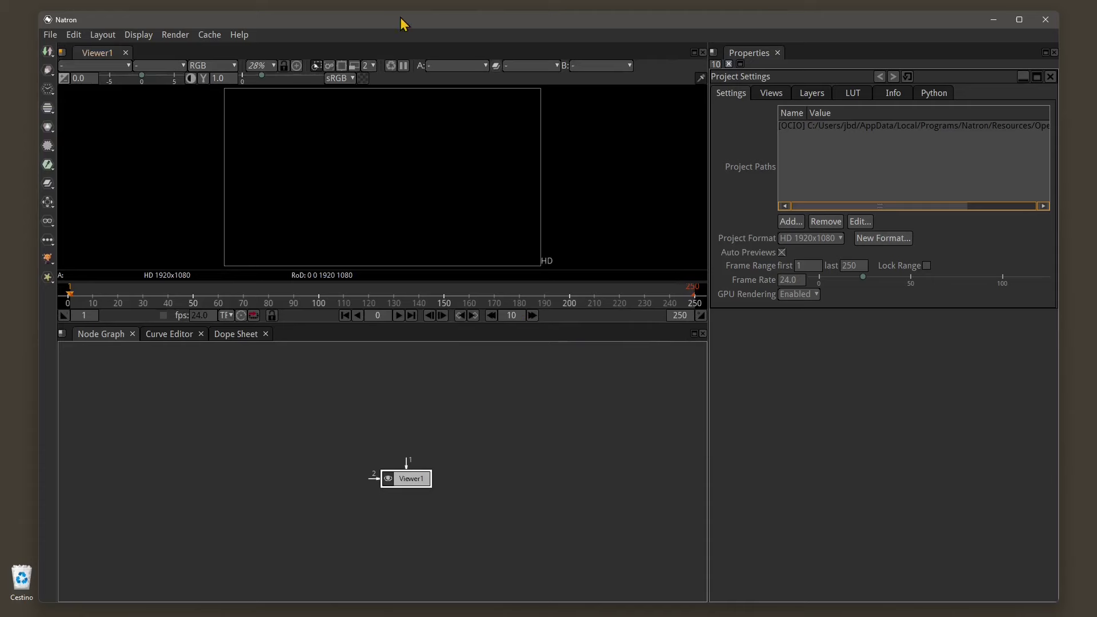
double_click(404, 23)
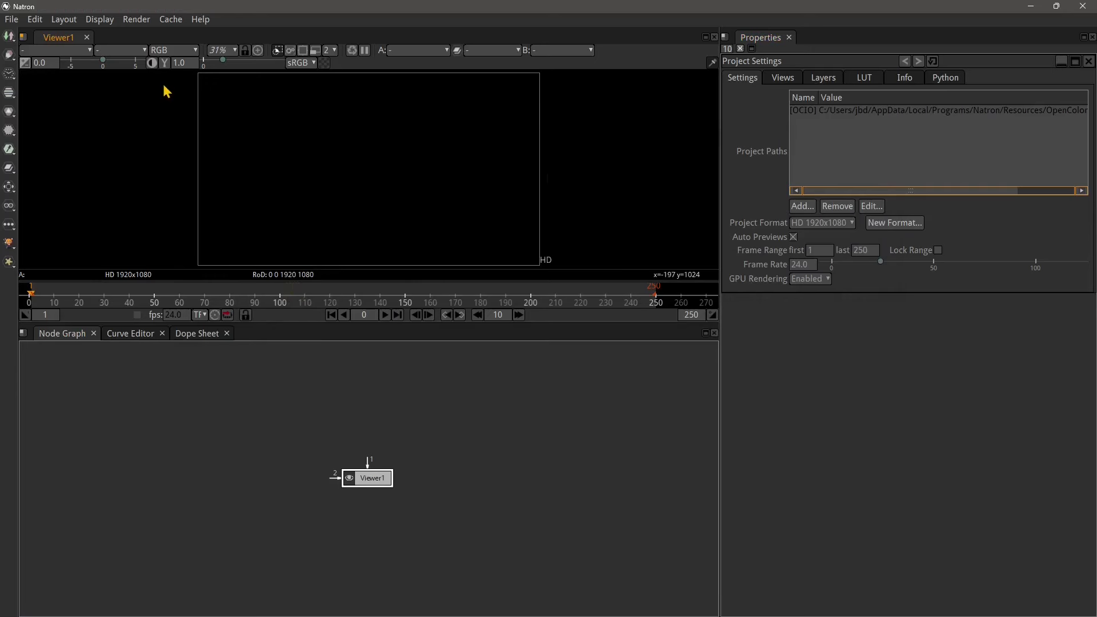
Step: Open the dialog for saving the project under a new name, then reposition and enlarge it
click(15, 22)
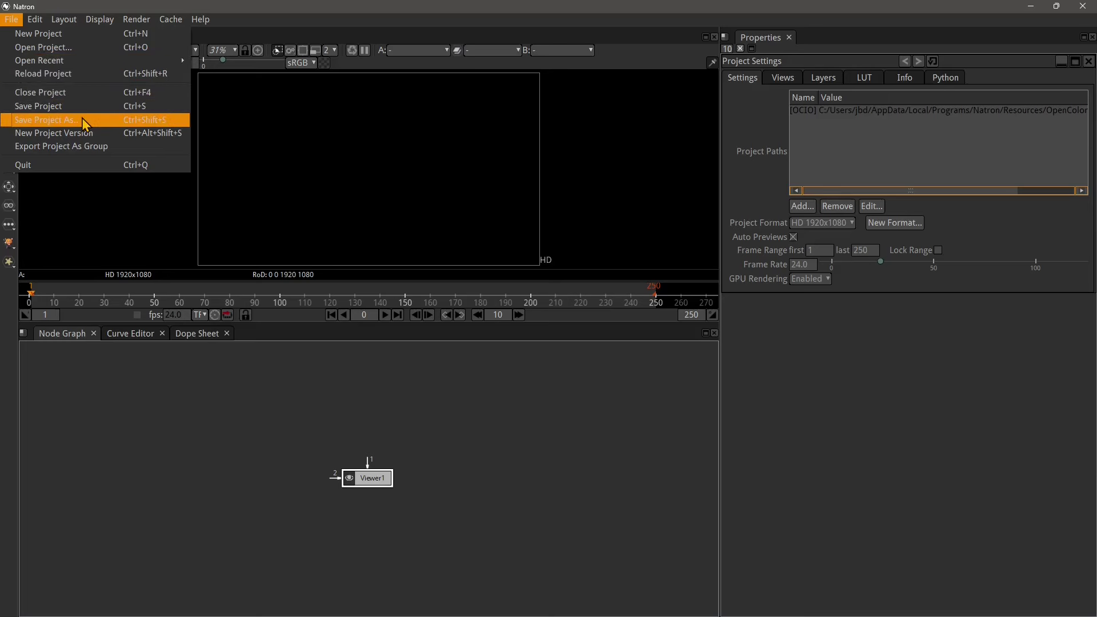
click(43, 122)
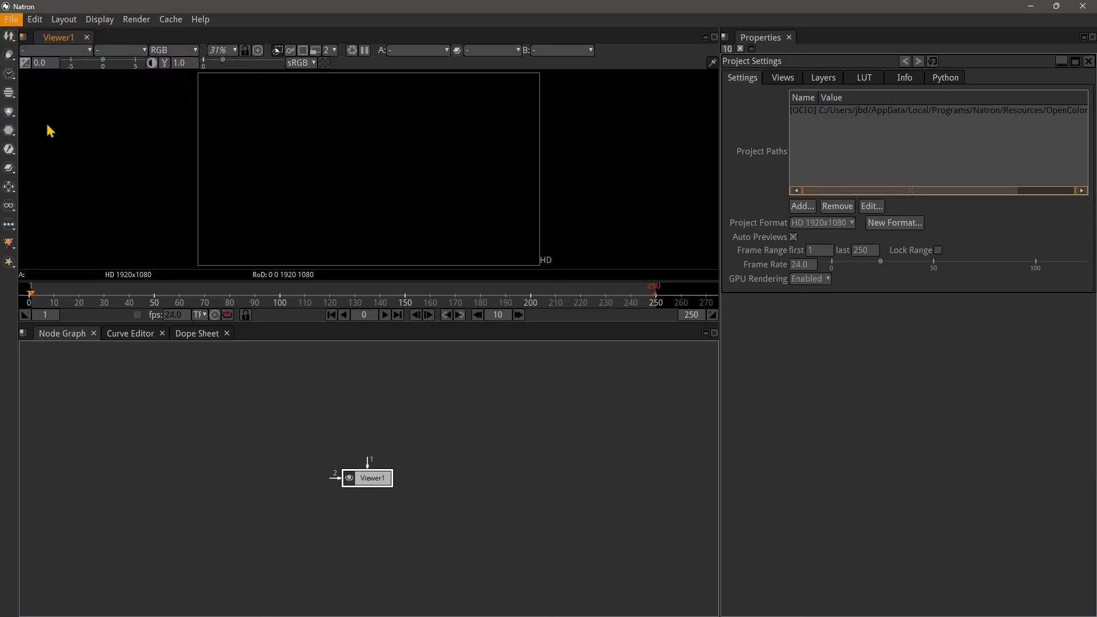
drag(469, 191, 435, 141)
drag(771, 379, 811, 448)
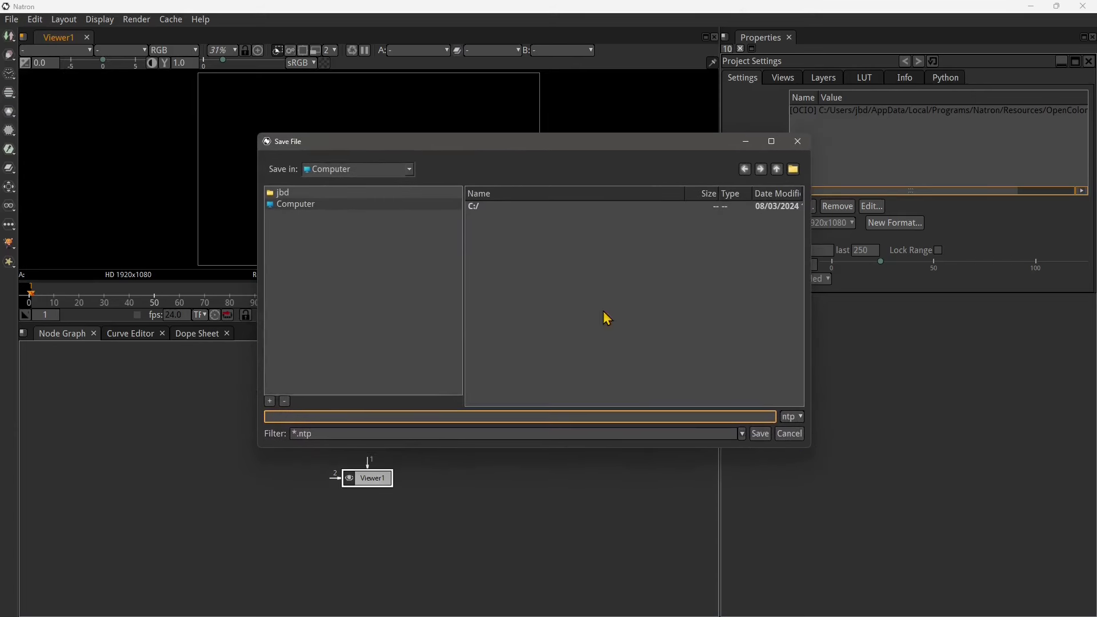
Step: Set the project's save location to C:/DATABASE/WORKS/
click(347, 170)
click(347, 182)
click(299, 211)
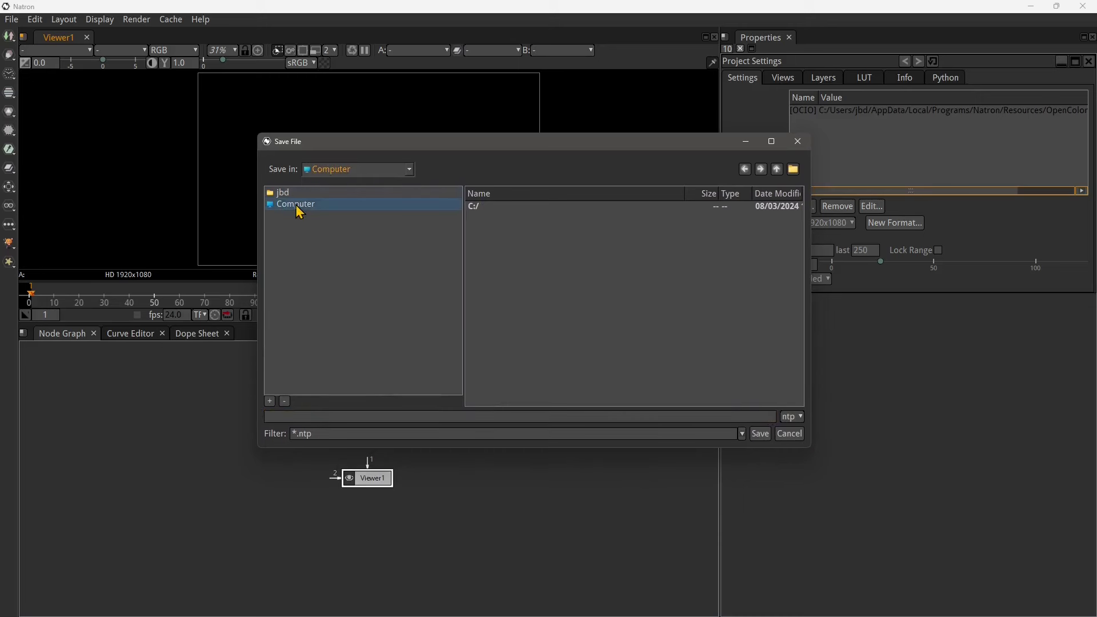
double_click(505, 213)
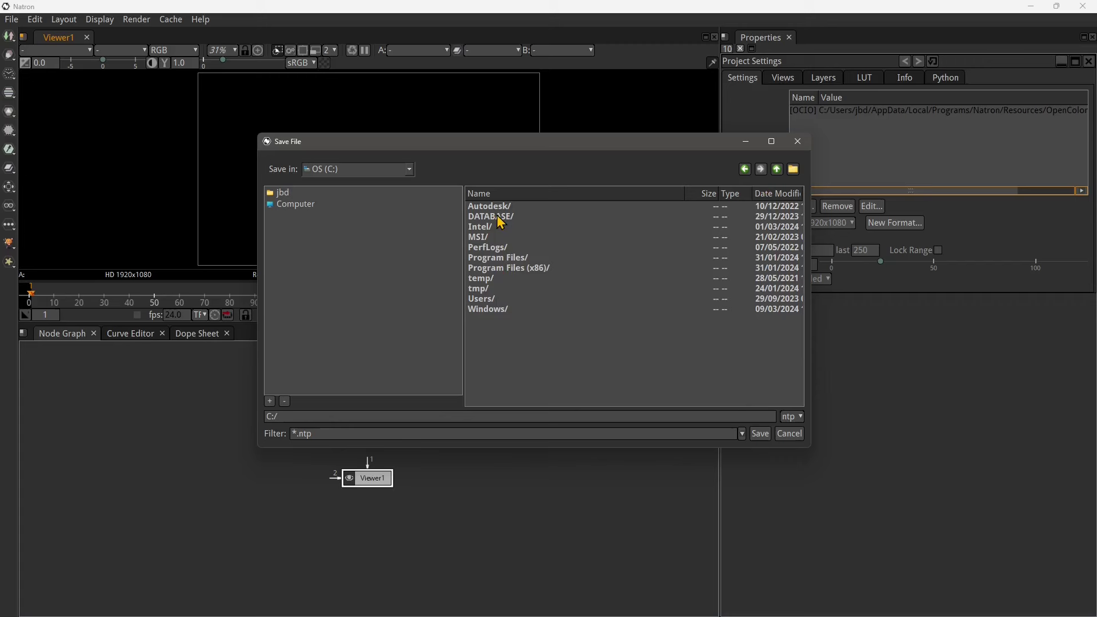
double_click(501, 222)
double_click(490, 260)
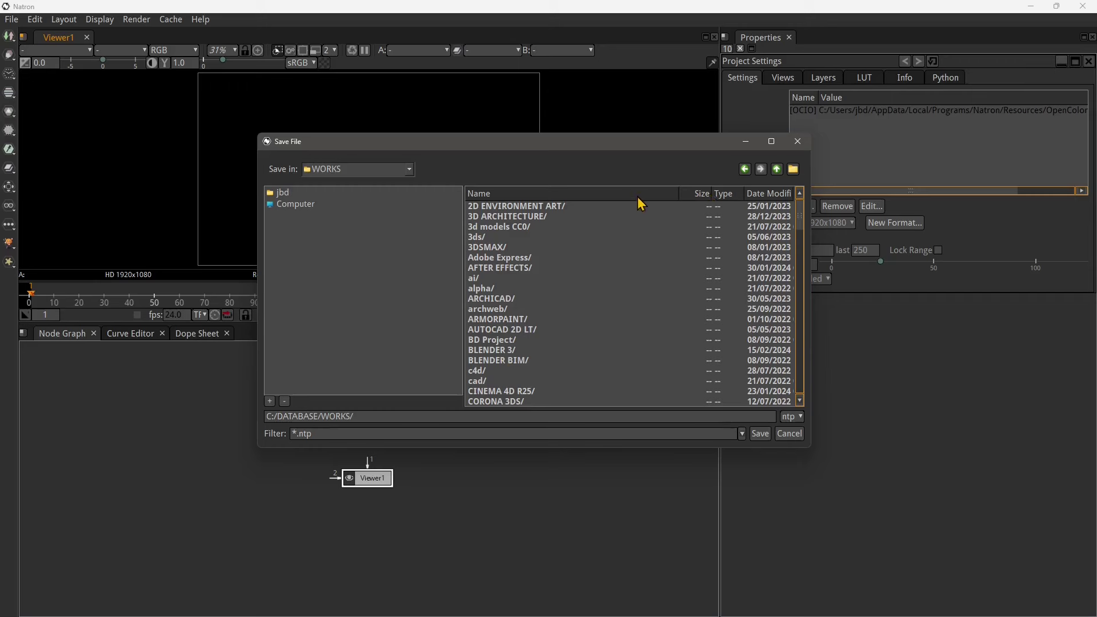
Step: Go up to the parent folder and return to the WORKS folder
scroll(515, 345, down, 2)
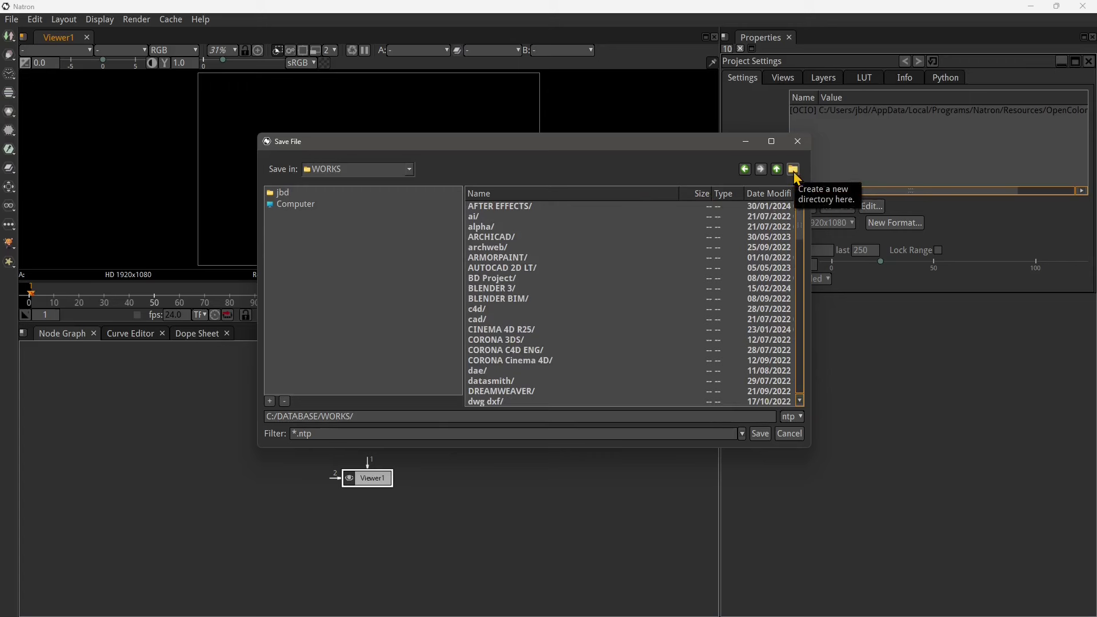
click(775, 174)
click(761, 170)
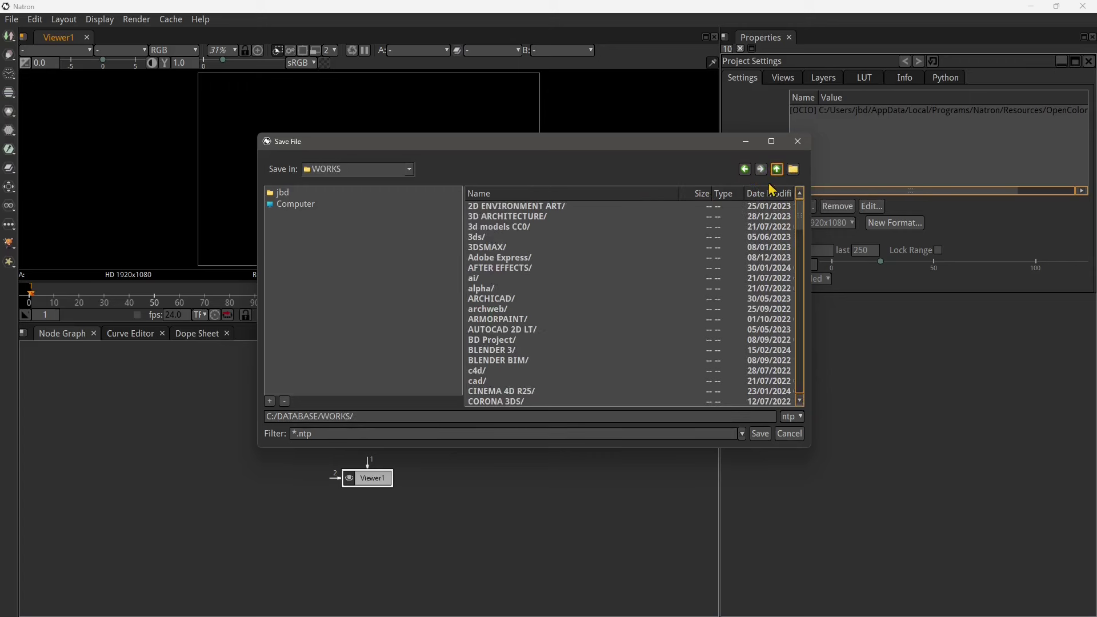
Step: Choose the NATRON folder inside WORKS as the project's save location
scroll(589, 320, down, 6)
scroll(594, 329, down, 9)
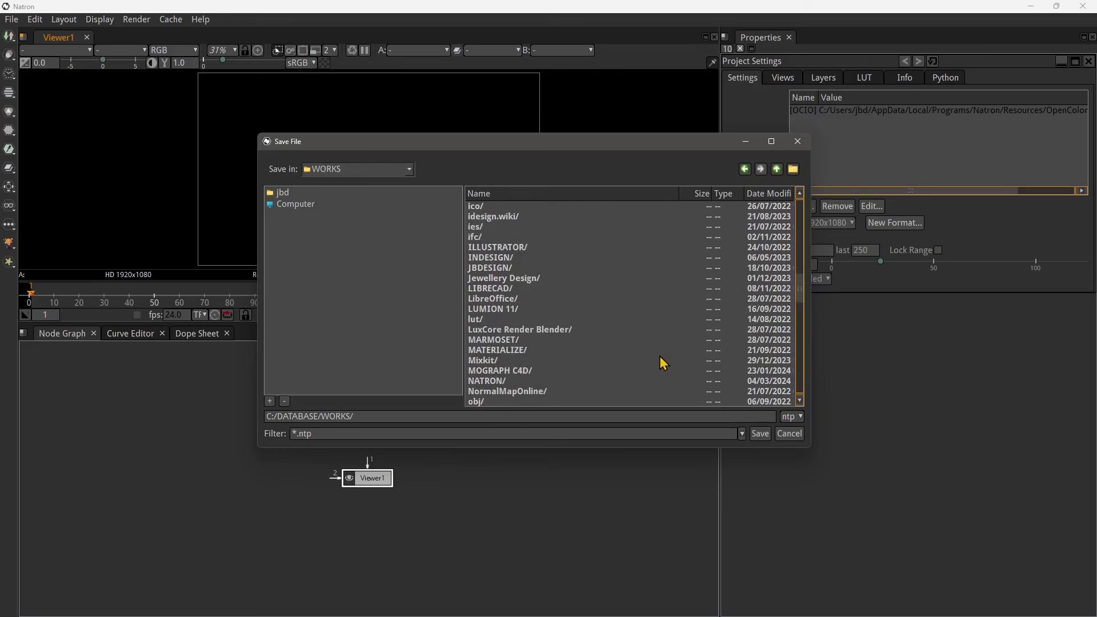
click(499, 385)
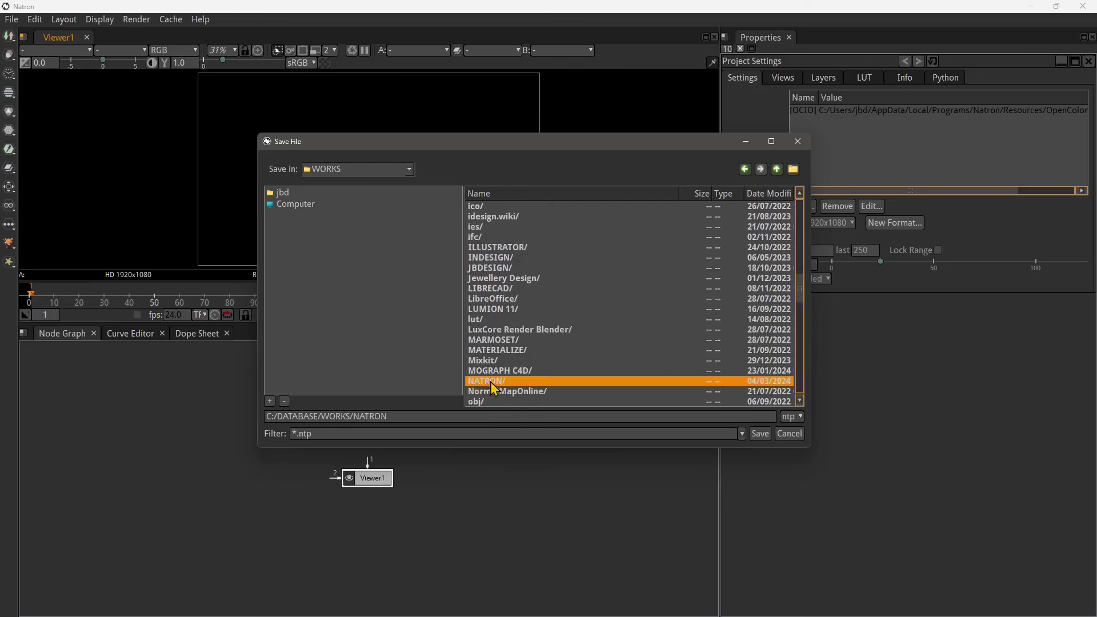
double_click(495, 388)
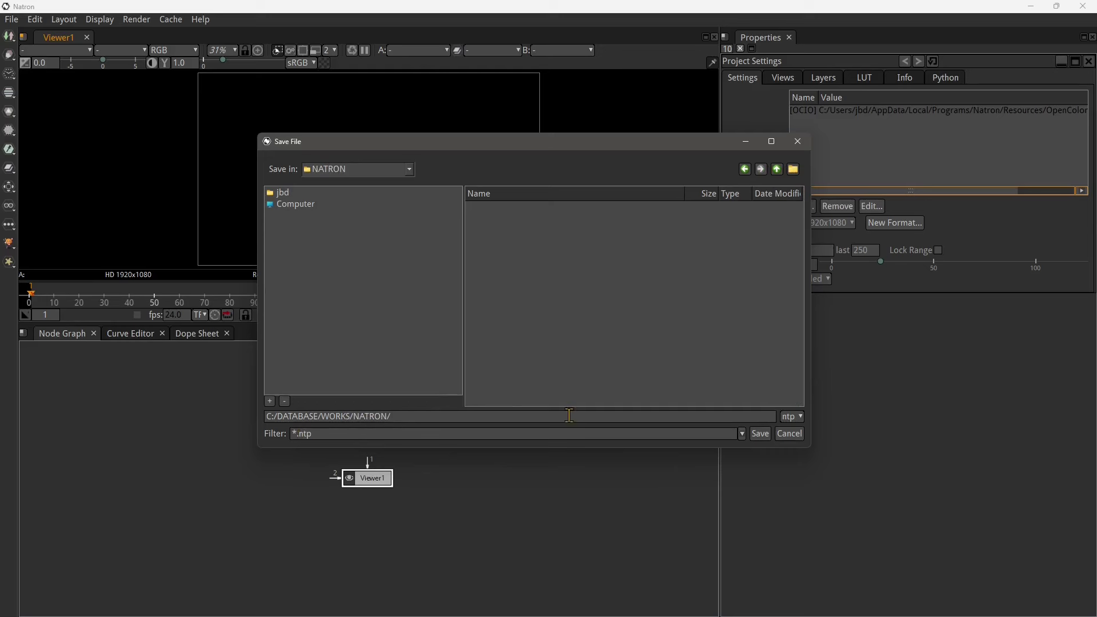
Step: Name the project Lesson00 and save it in ntp format in the NATRON folder
click(792, 418)
click(800, 432)
click(293, 436)
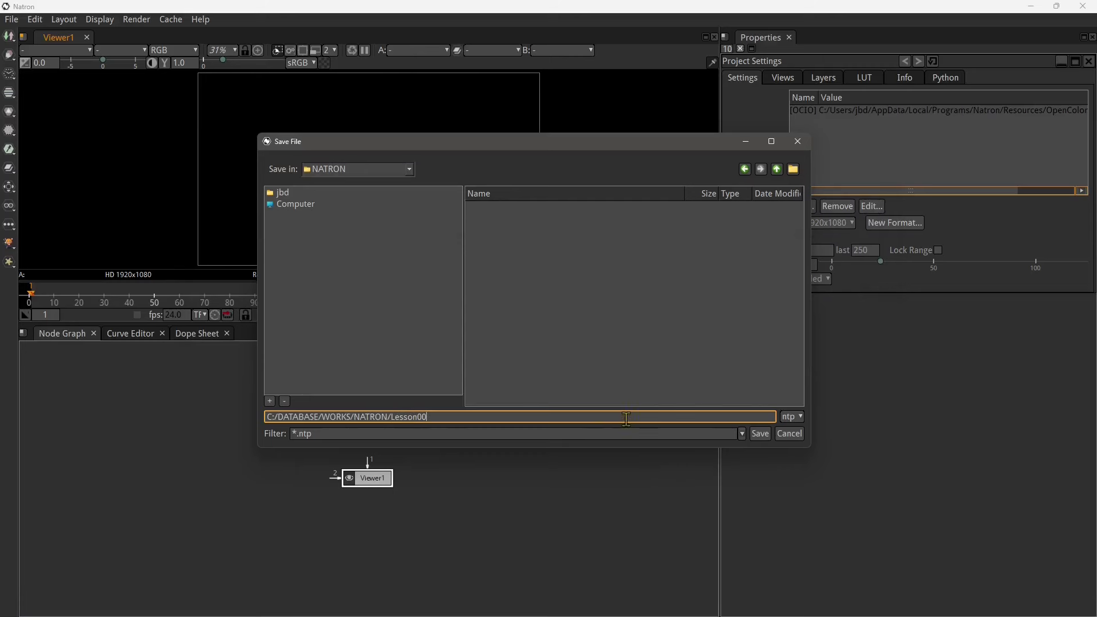
click(765, 435)
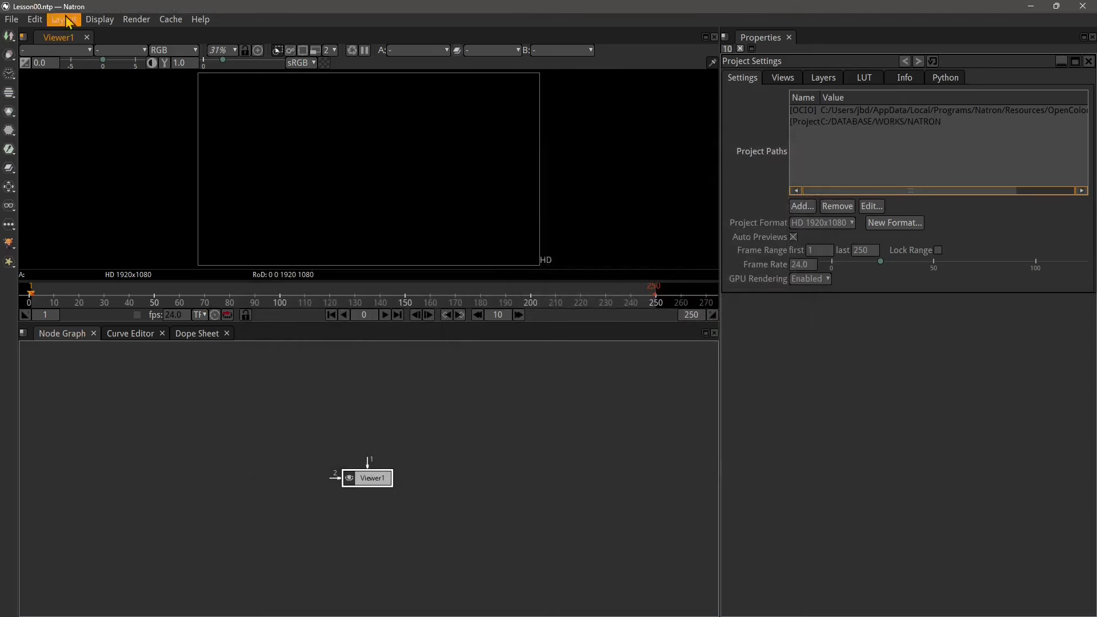
Step: Review the available file, edit, layout, display, render, cache and help commands, plus the Draw node category
click(11, 19)
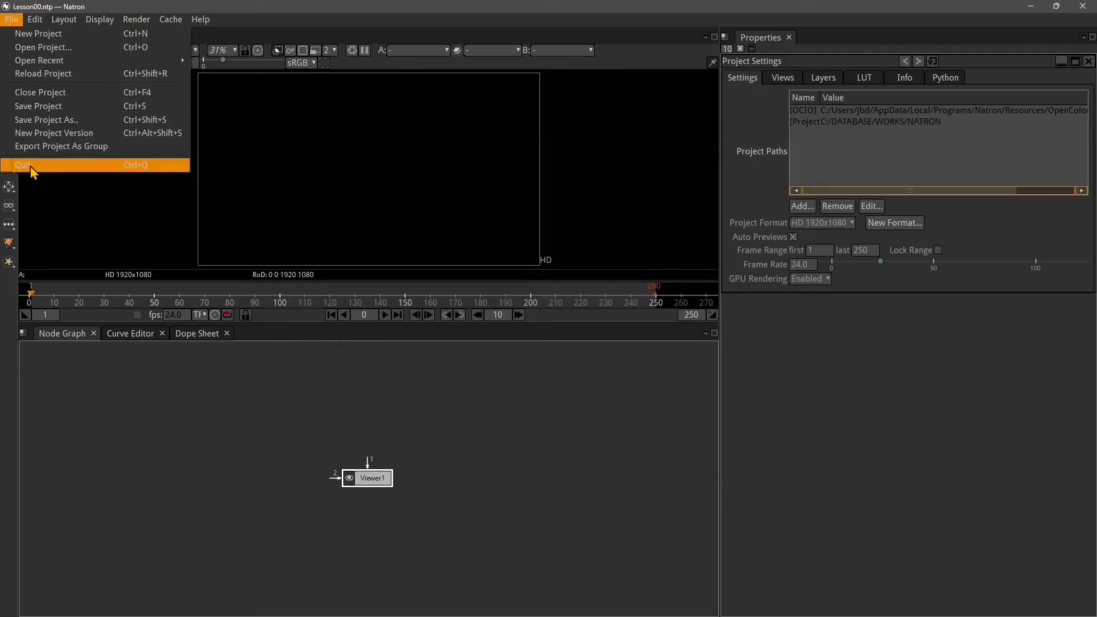
mouse_move(36, 19)
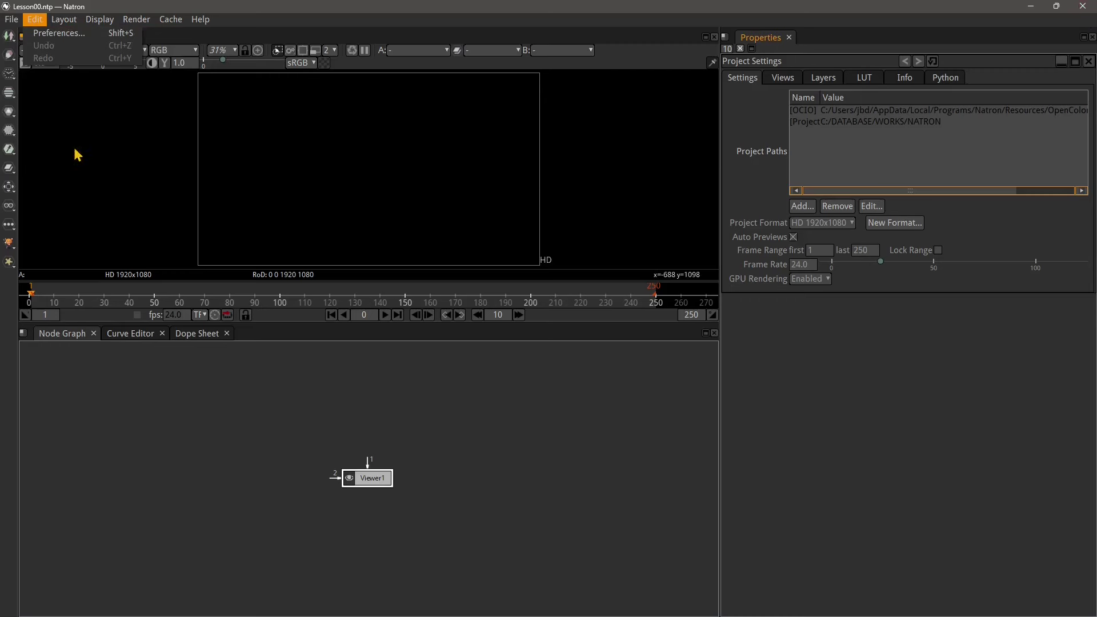
mouse_move(70, 22)
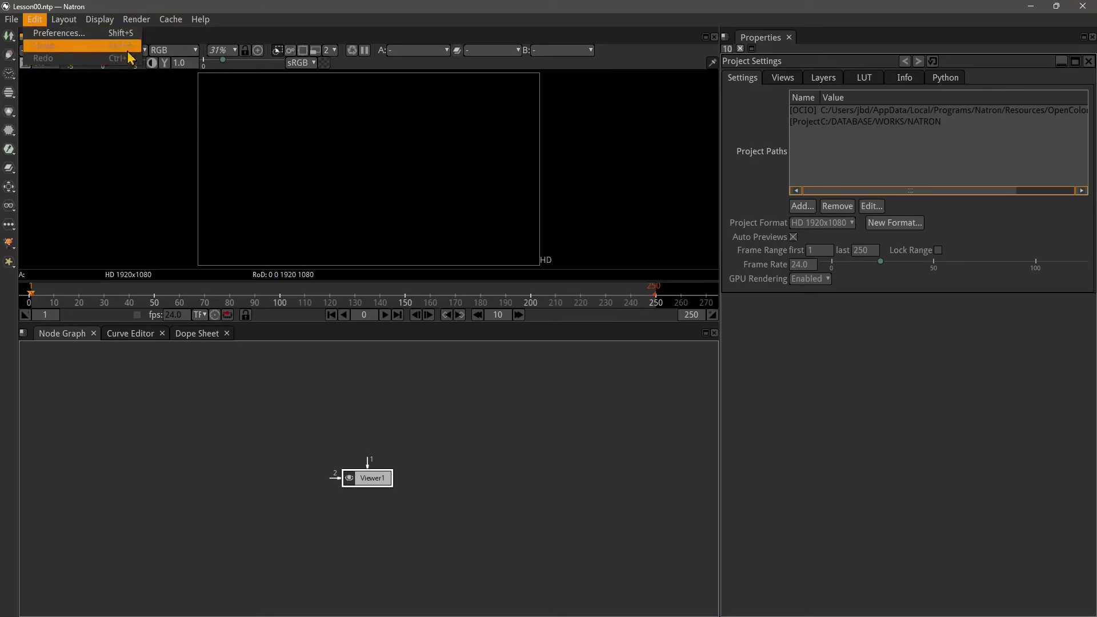
click(65, 19)
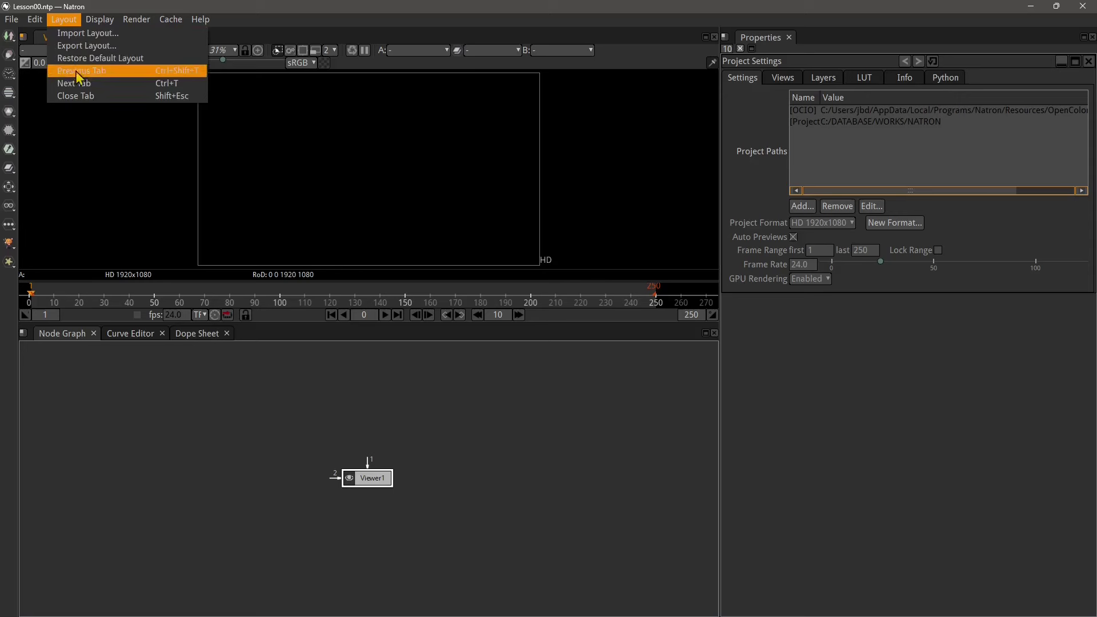
mouse_move(99, 21)
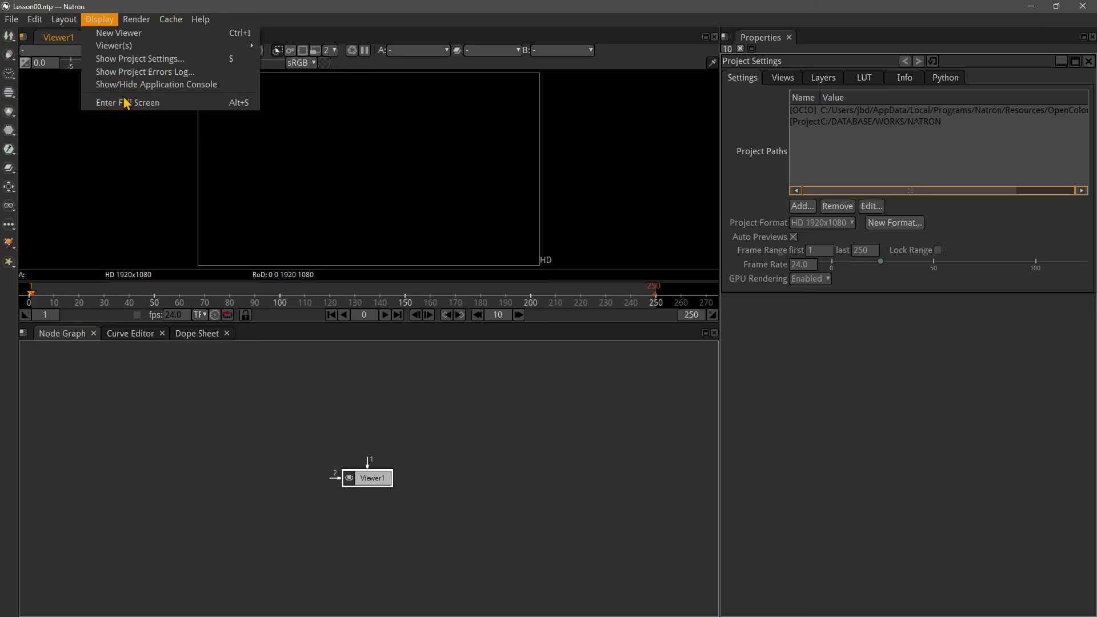
mouse_move(113, 50)
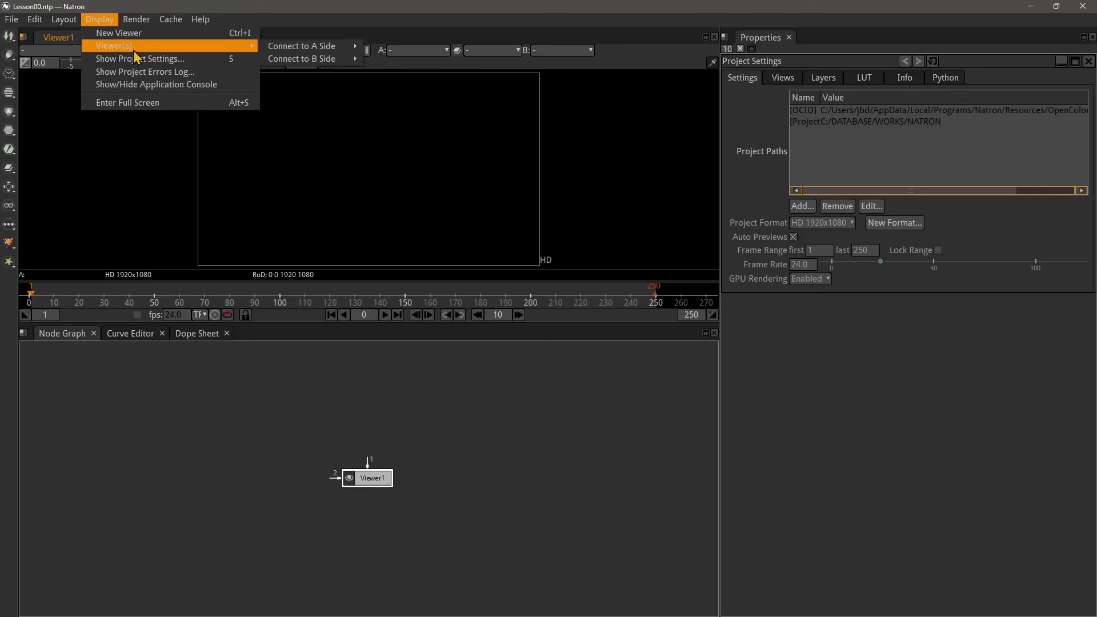
mouse_move(143, 23)
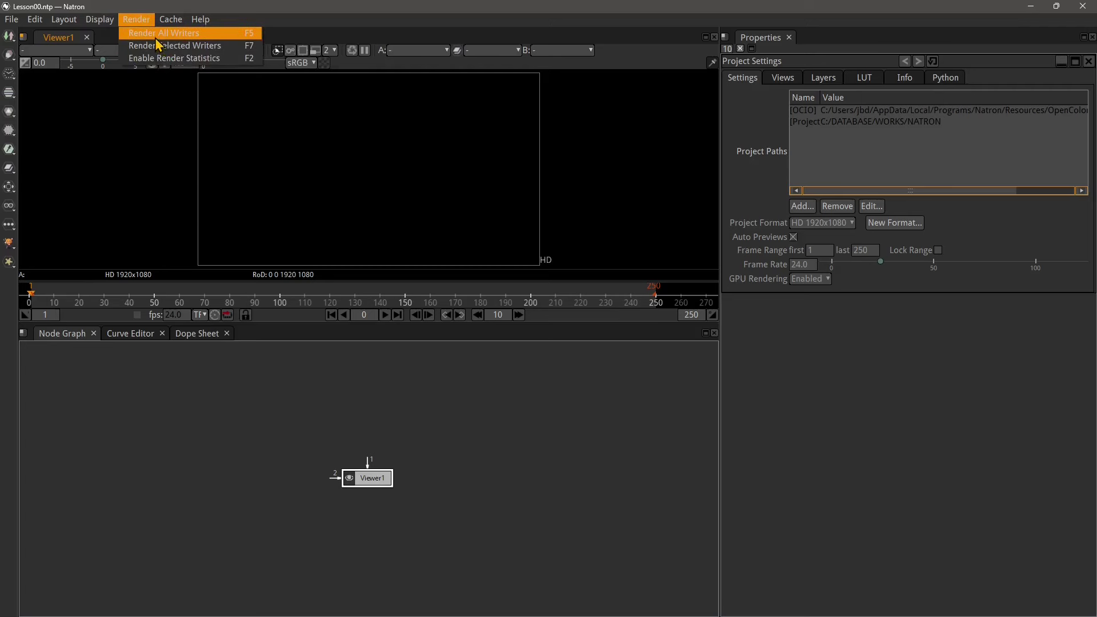
mouse_move(176, 27)
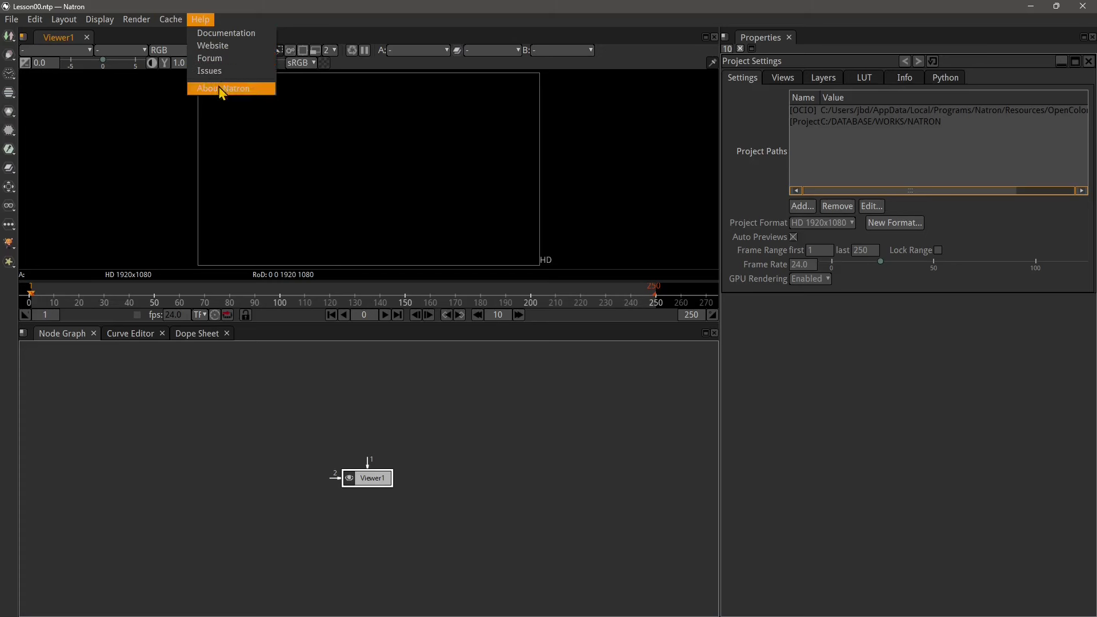
click(127, 108)
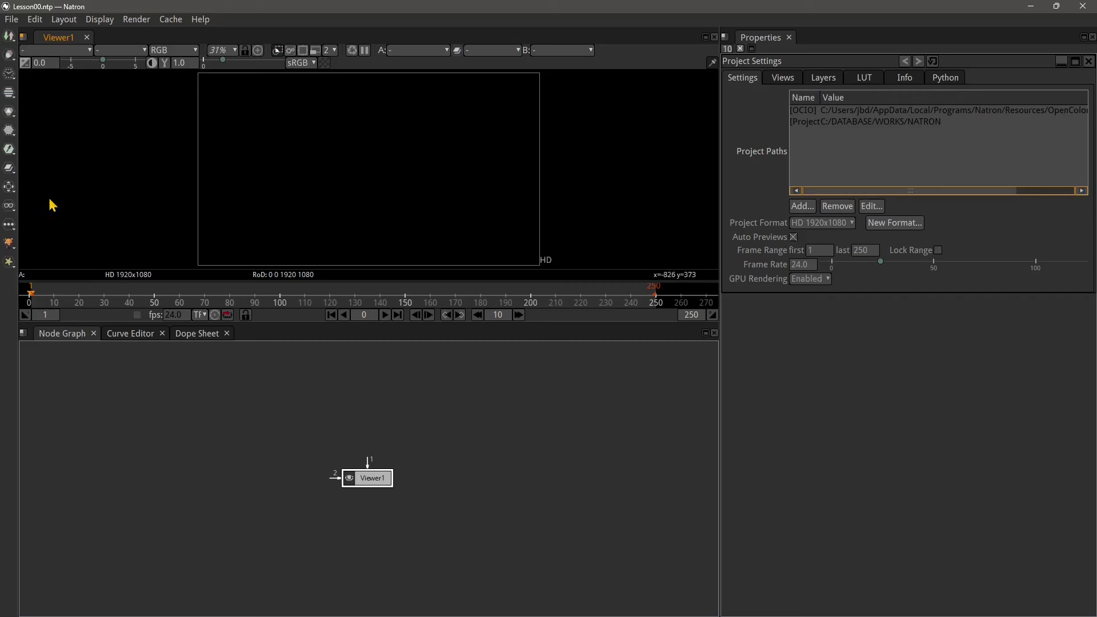
click(10, 42)
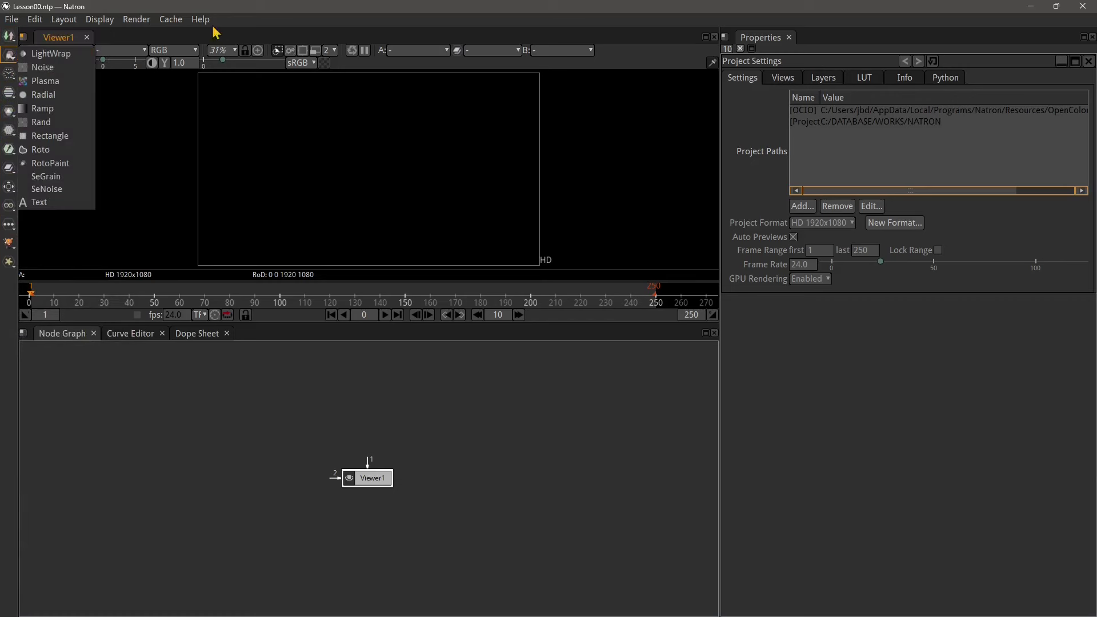
click(144, 47)
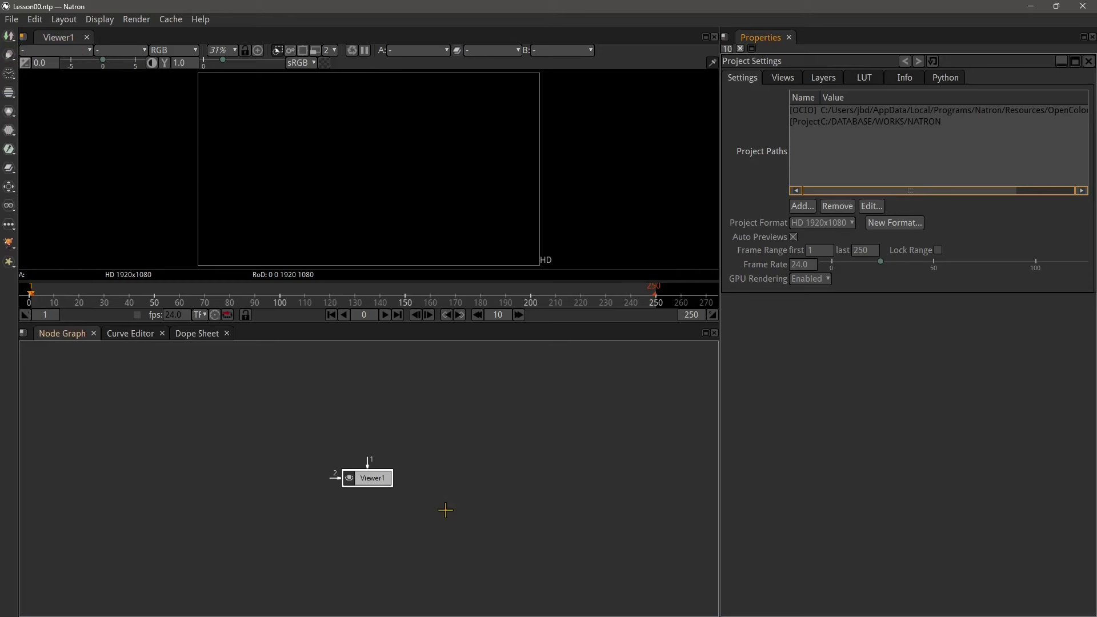
Step: Deselect the viewer node and review the project settings for views, layers, LUT, info and Python
click(405, 516)
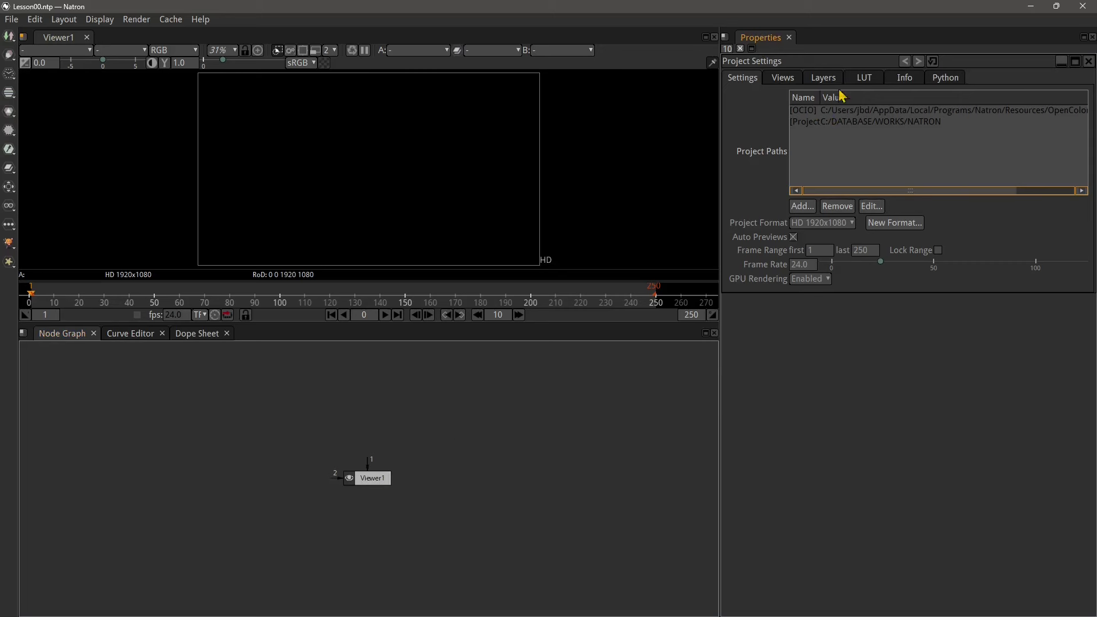
click(783, 80)
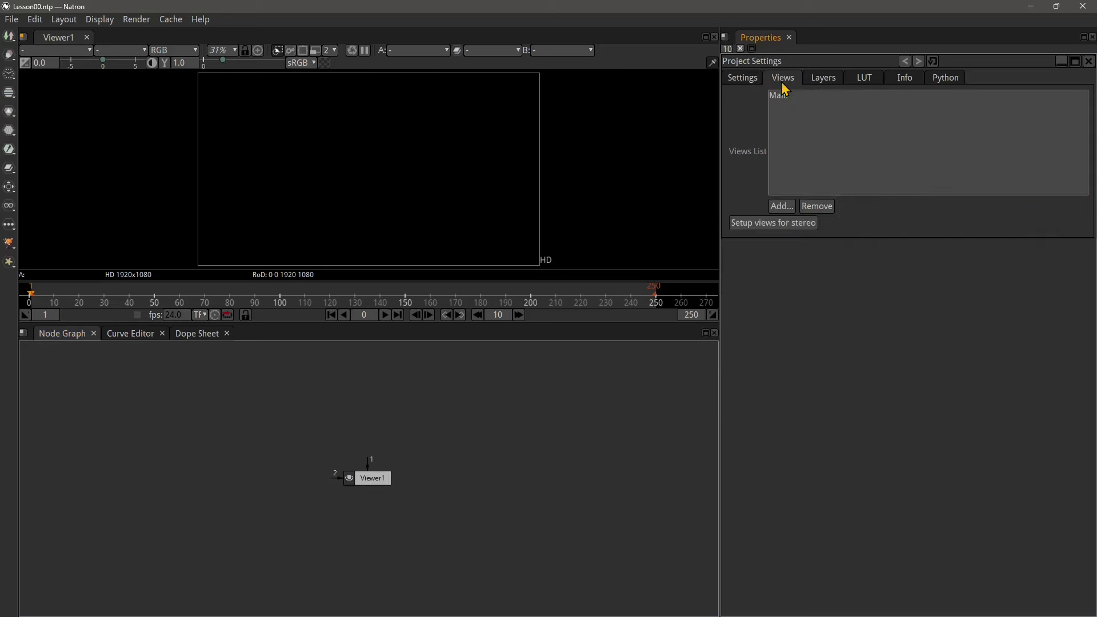
click(815, 80)
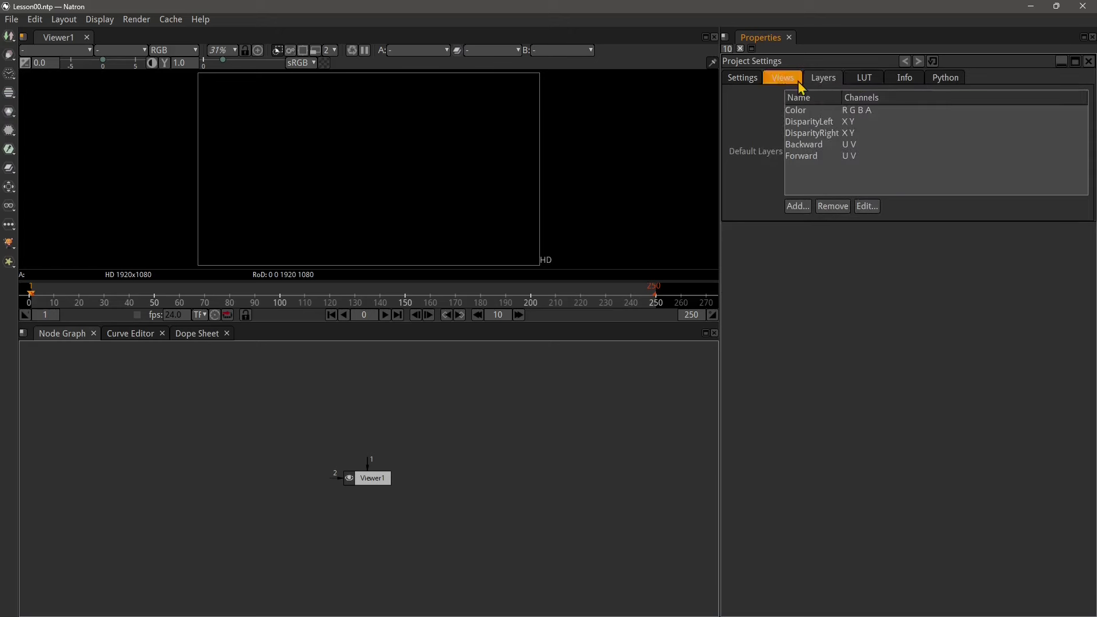
click(746, 81)
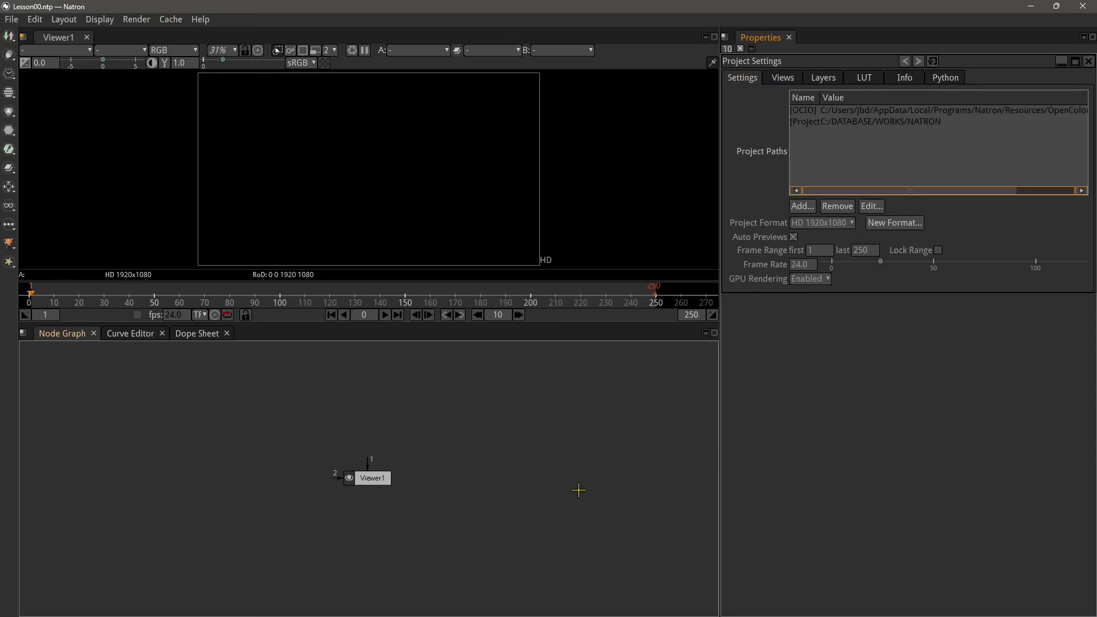
click(781, 77)
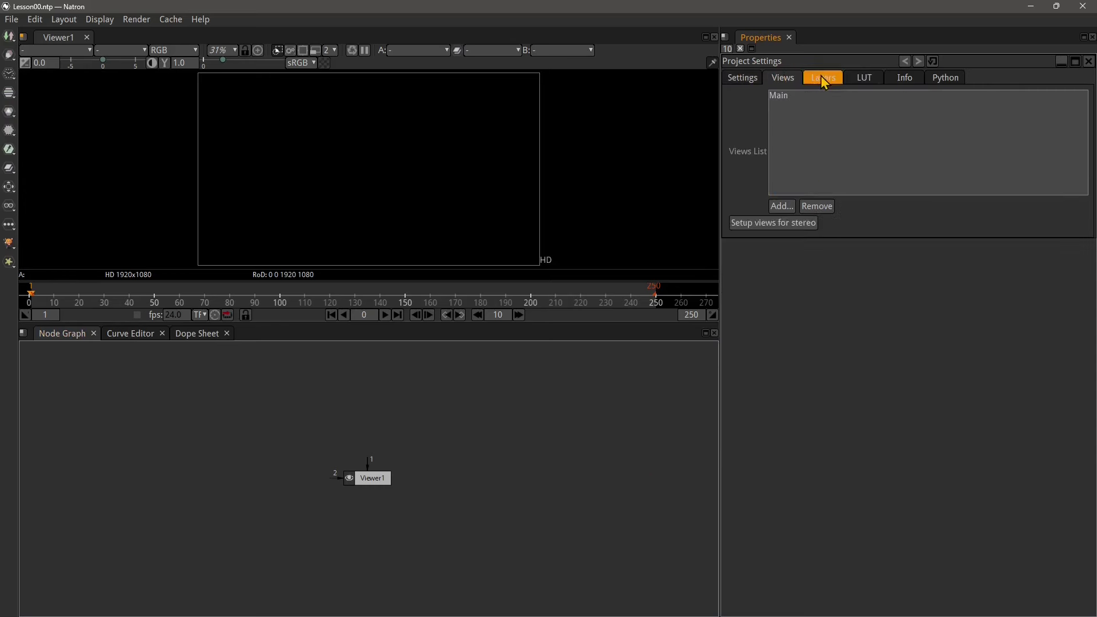
click(823, 77)
click(864, 77)
click(905, 78)
click(946, 77)
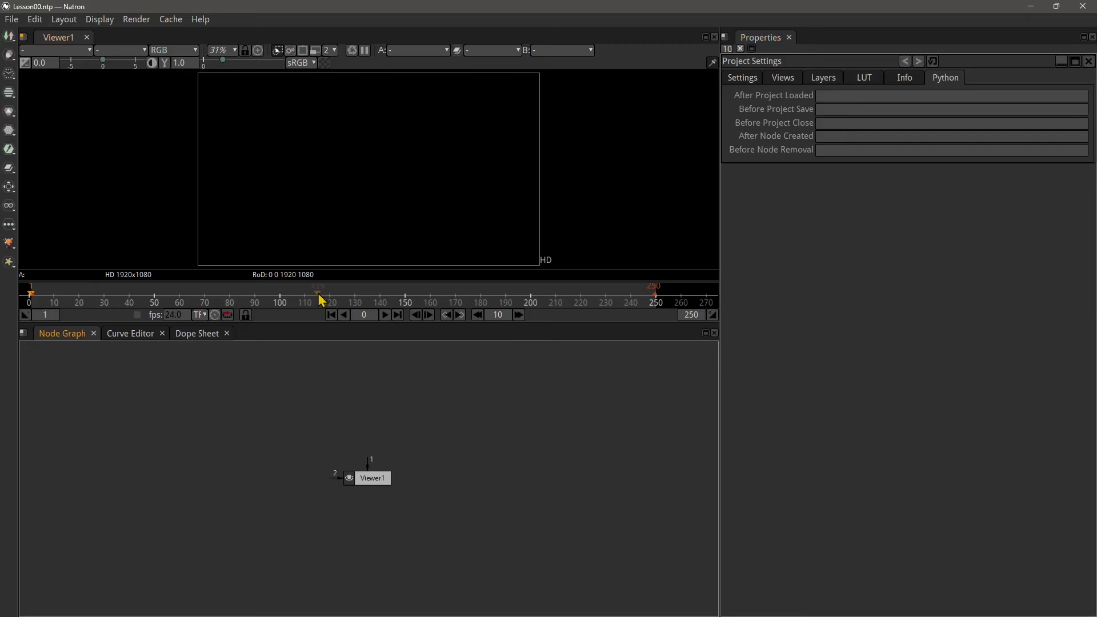
Step: Scrub along the timeline and place the playhead at frame 183
drag(374, 298, 179, 300)
click(488, 299)
Step: Inspect the Viewer1 node in the node graph at different magnifications and positions
scroll(375, 507, up, 3)
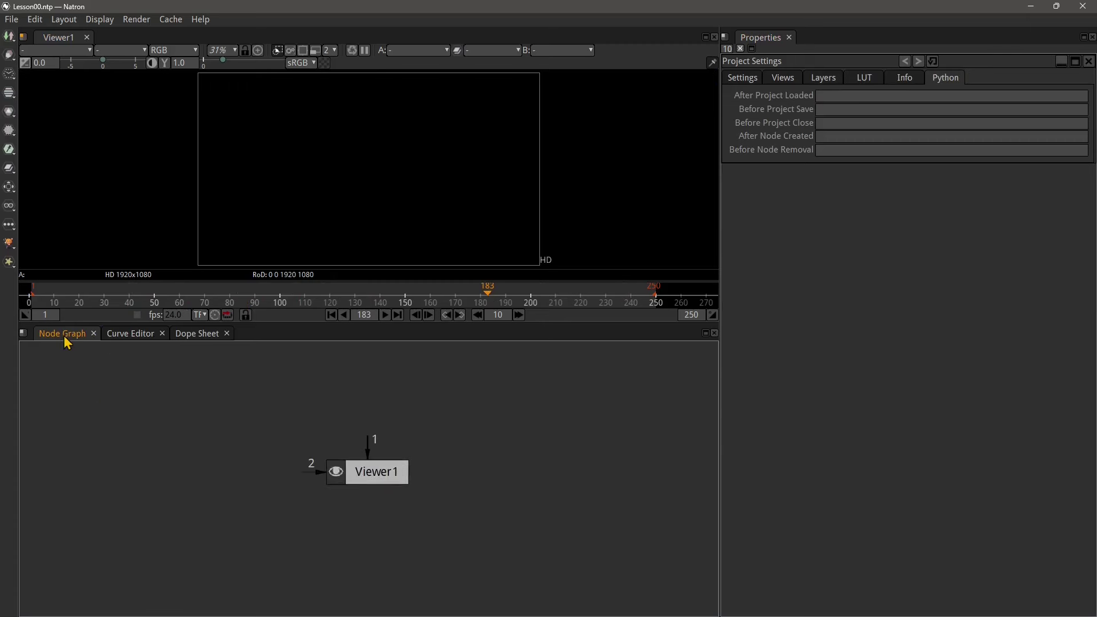
scroll(321, 490, up, 3)
scroll(368, 456, down, 3)
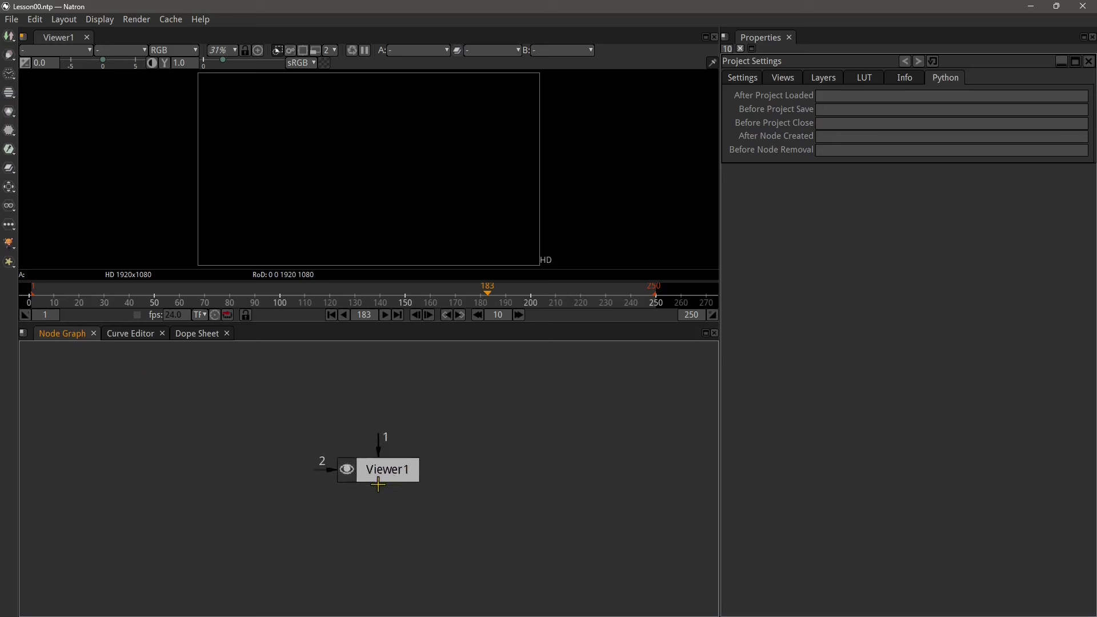
scroll(378, 485, down, 3)
scroll(326, 499, up, 3)
scroll(400, 486, down, 3)
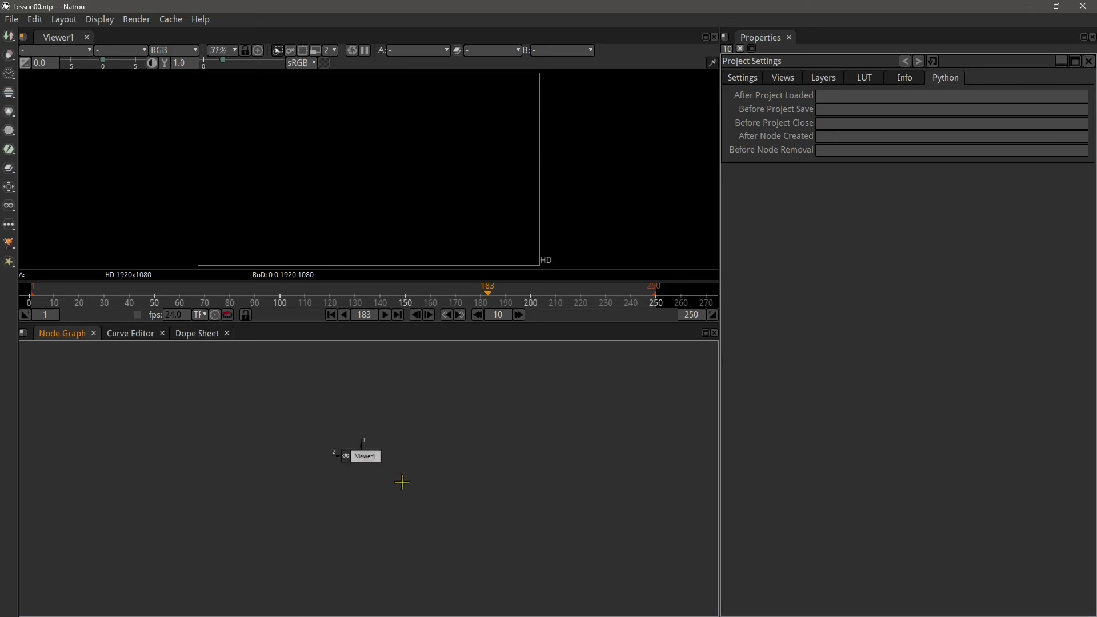
scroll(316, 448, up, 2)
scroll(203, 423, up, 3)
drag(203, 424, 355, 496)
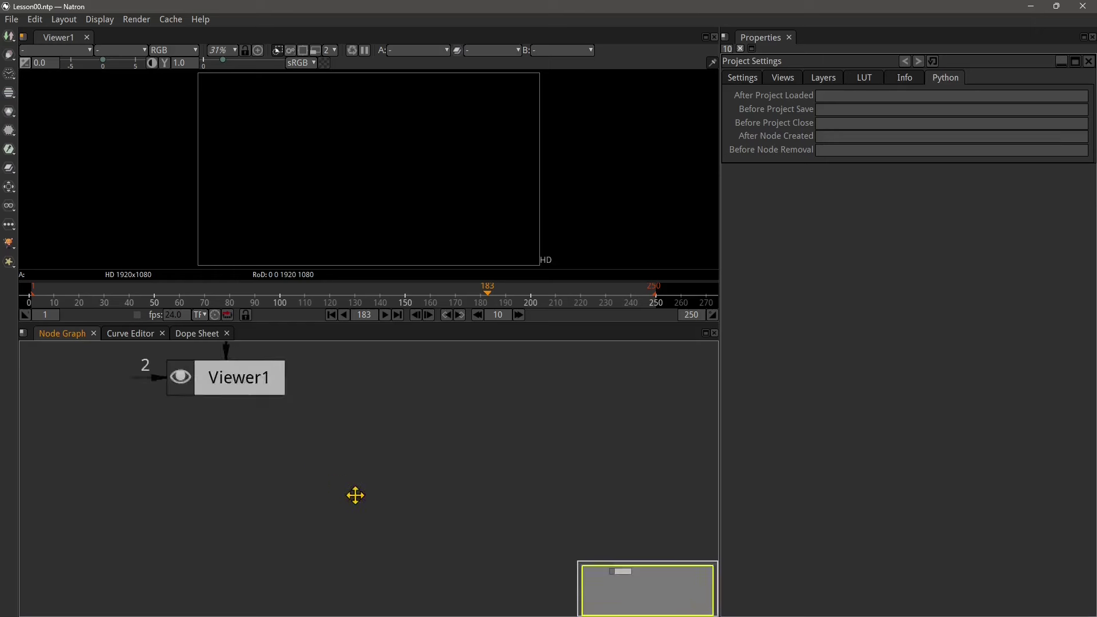
scroll(355, 495, down, 2)
scroll(458, 503, up, 2)
scroll(543, 517, down, 2)
drag(544, 517, 448, 490)
drag(295, 485, 350, 481)
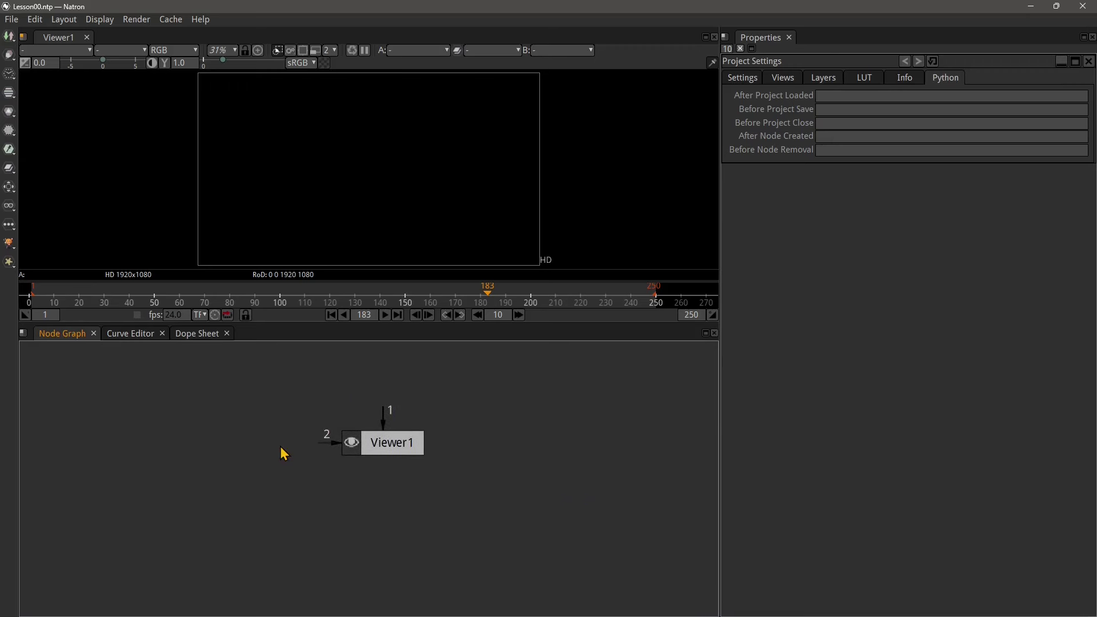
Step: Examine the node creation commands and node categories offered in the node graph
right_click(387, 451)
click(290, 392)
right_click(290, 392)
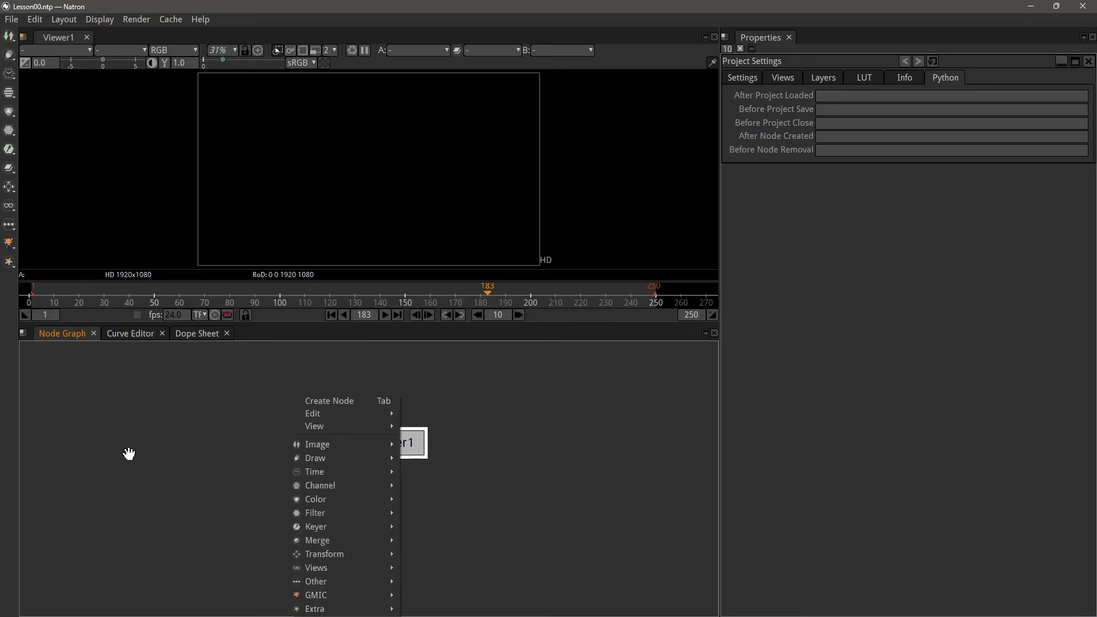
right_click(146, 453)
right_click(483, 500)
right_click(332, 360)
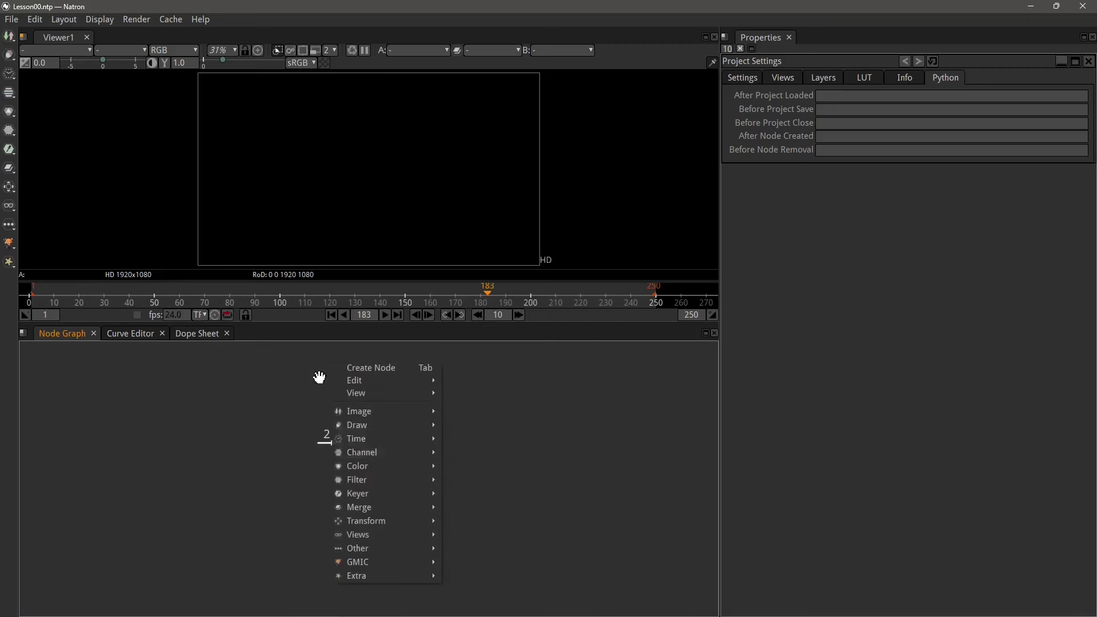
right_click(239, 433)
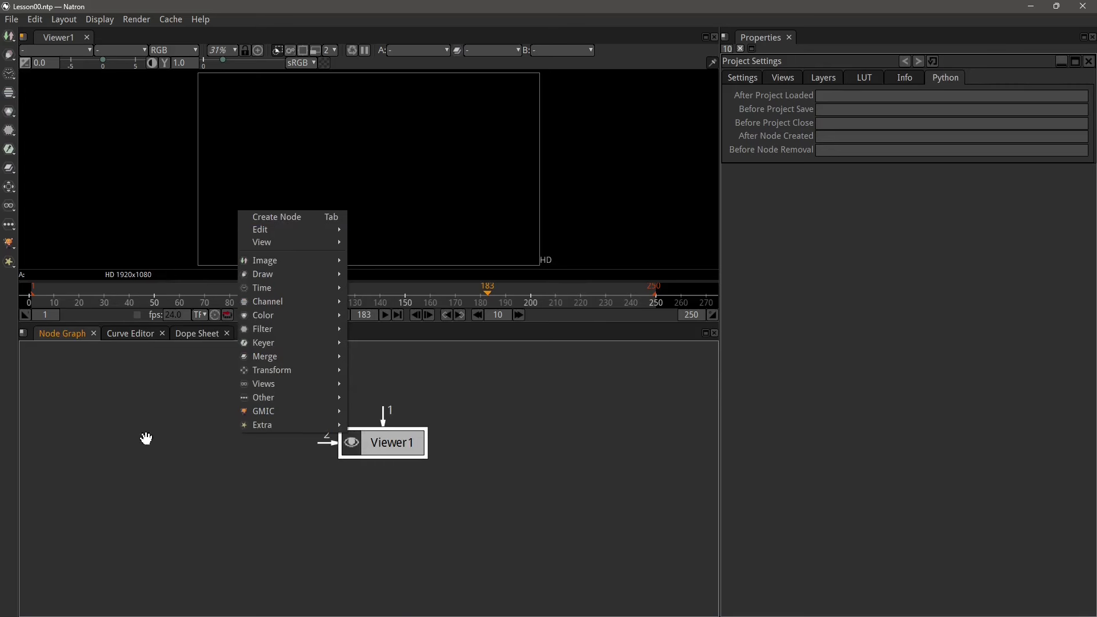
click(146, 407)
Step: Look over the Curve Editor and the Dope Sheet, and return to the Node Graph
click(136, 336)
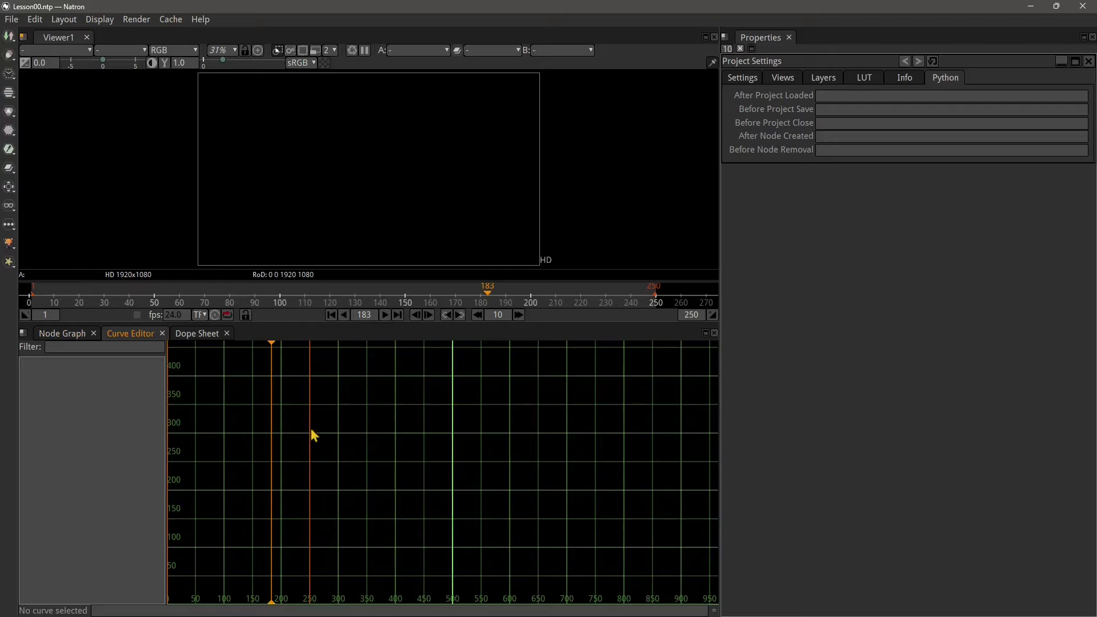
scroll(349, 462, down, 8)
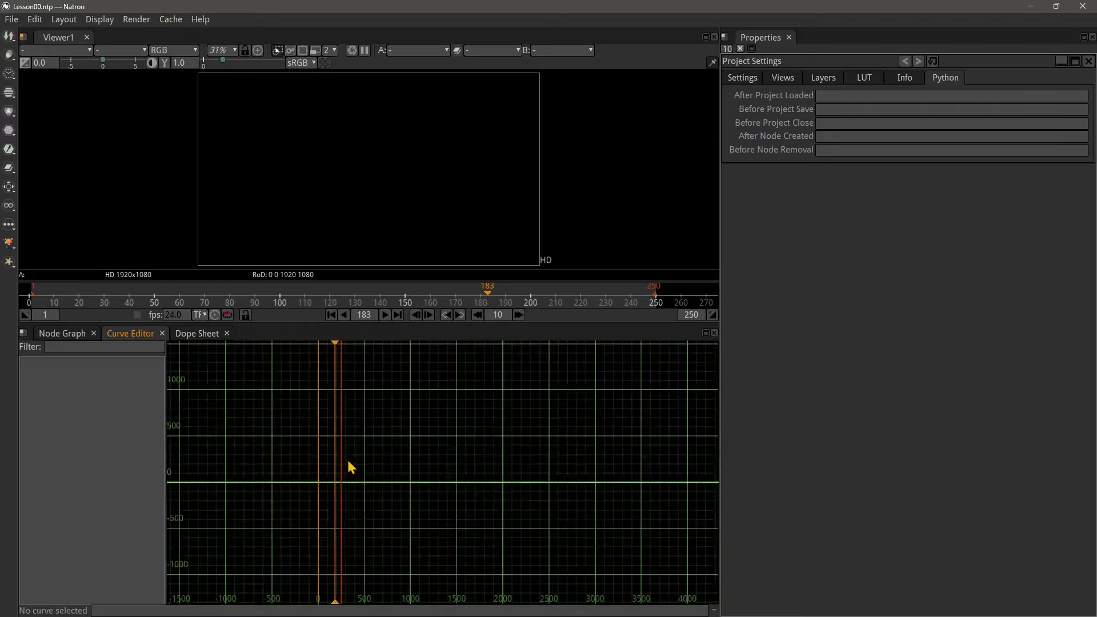
click(204, 334)
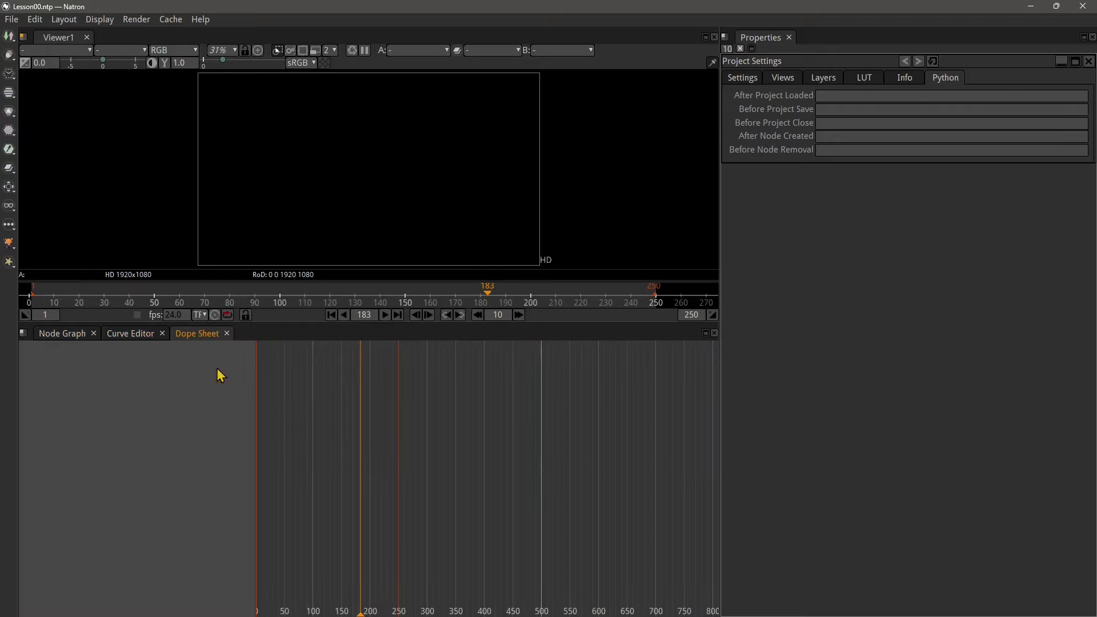
scroll(400, 486, up, 5)
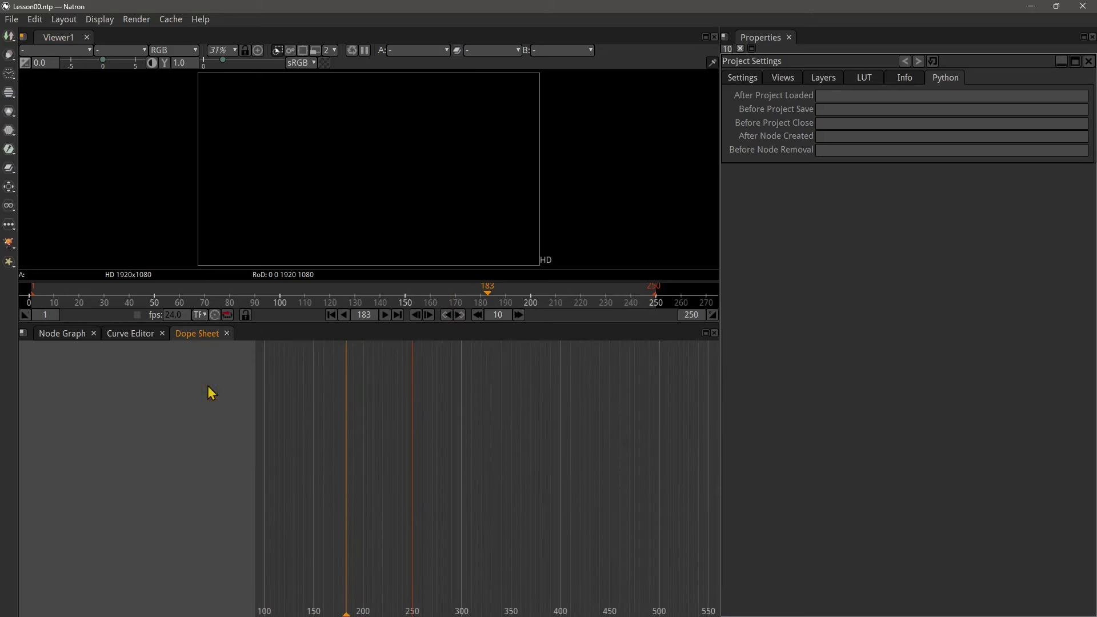
click(136, 337)
click(75, 337)
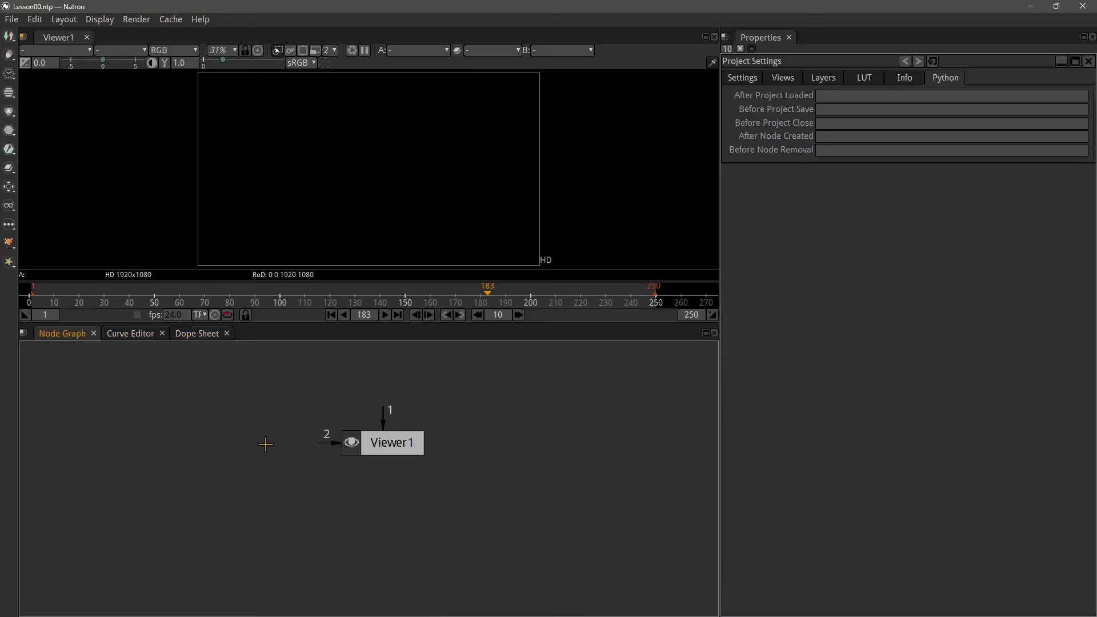
drag(473, 390, 453, 436)
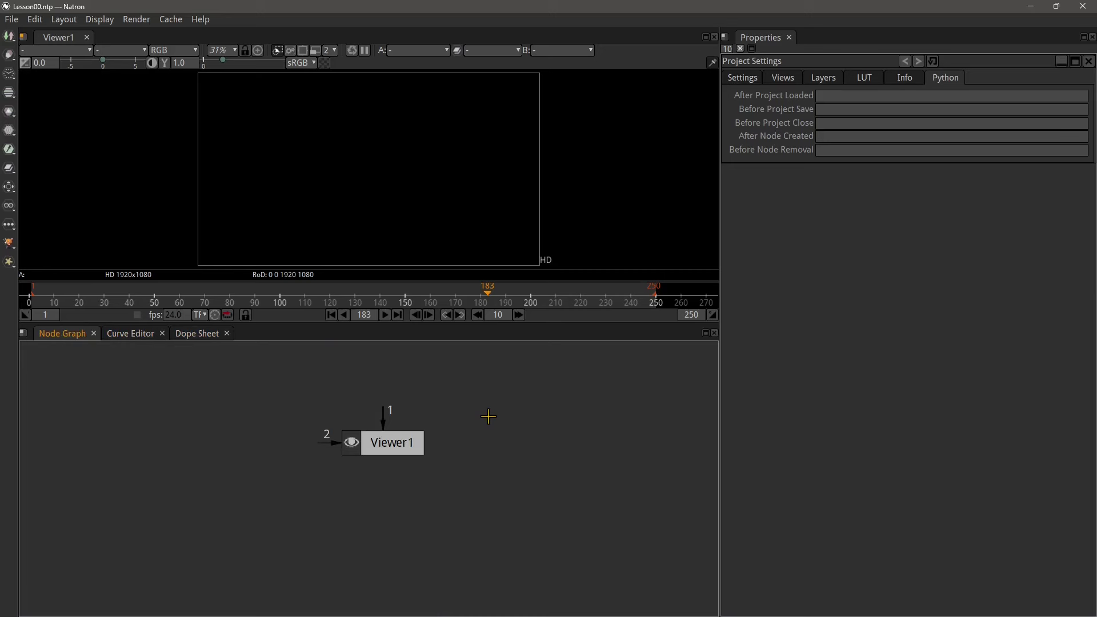